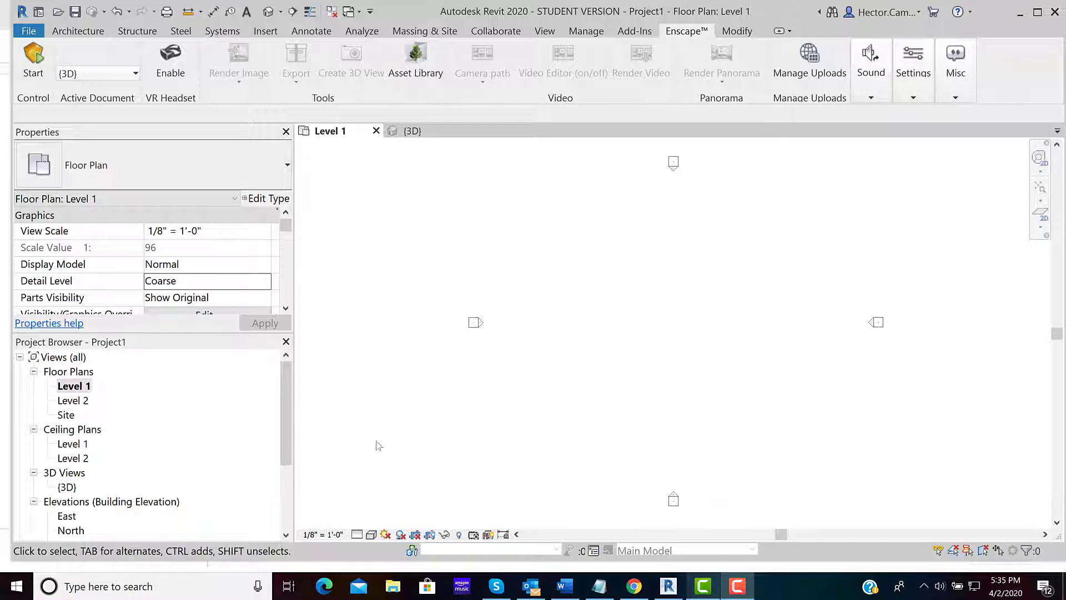
Place a 30-foot Exterior - Brick and CMU on MTL. Stud wall left of the plan centre
left_click(77, 31)
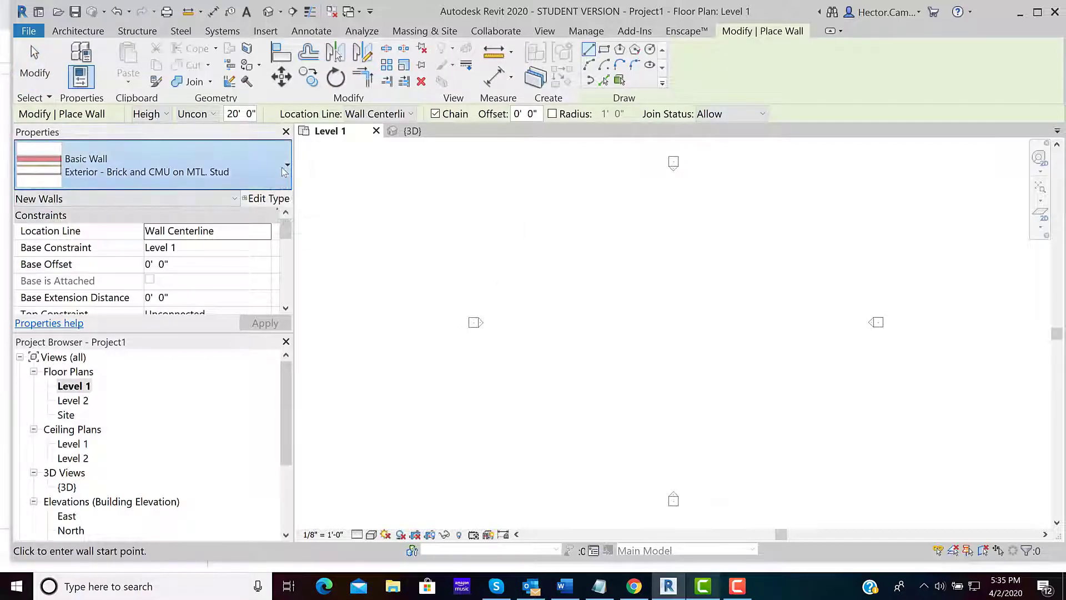
left_click(283, 171)
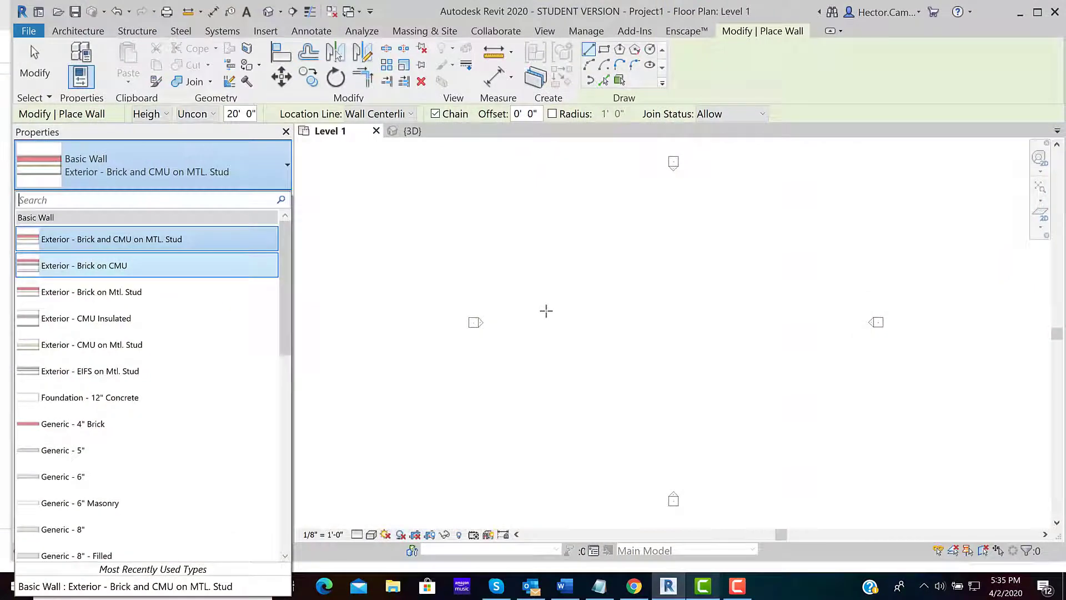
left_click(544, 310)
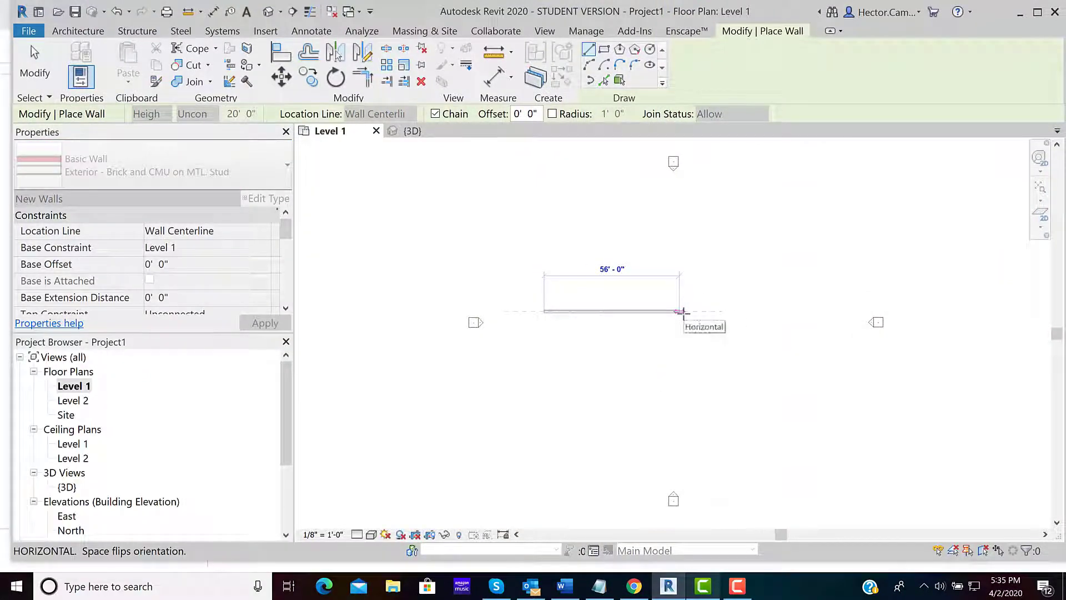
type("30")
key("Return")
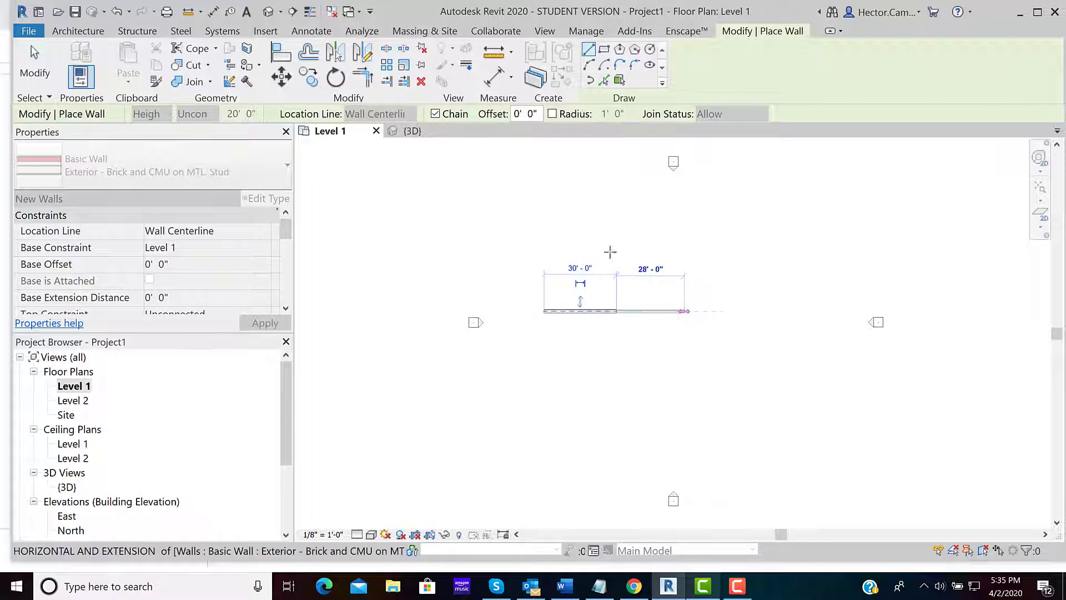
left_click(34, 62)
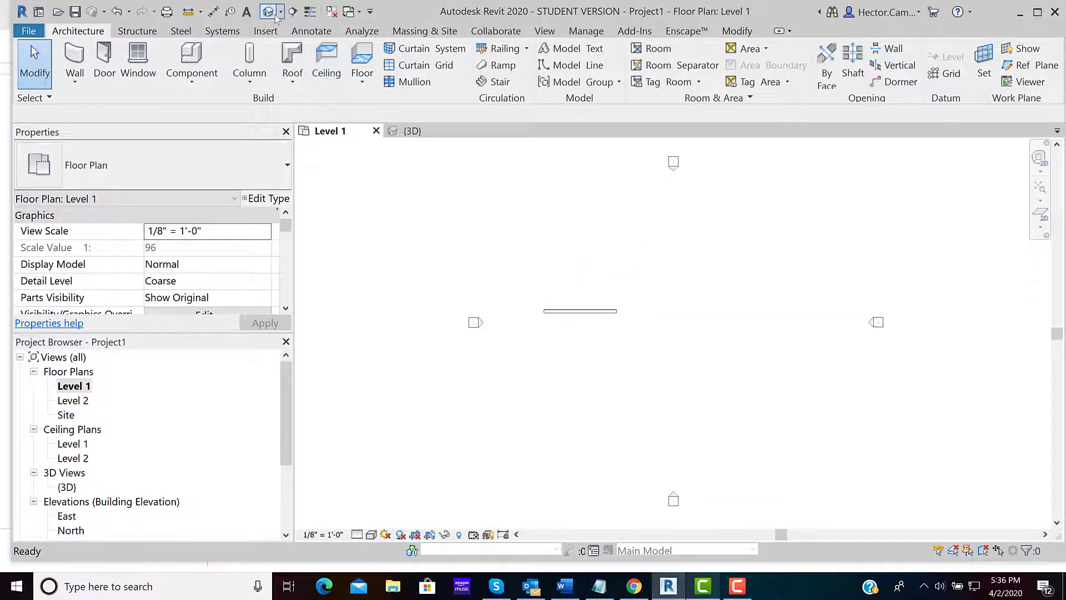
scroll(581, 314, "up", 1)
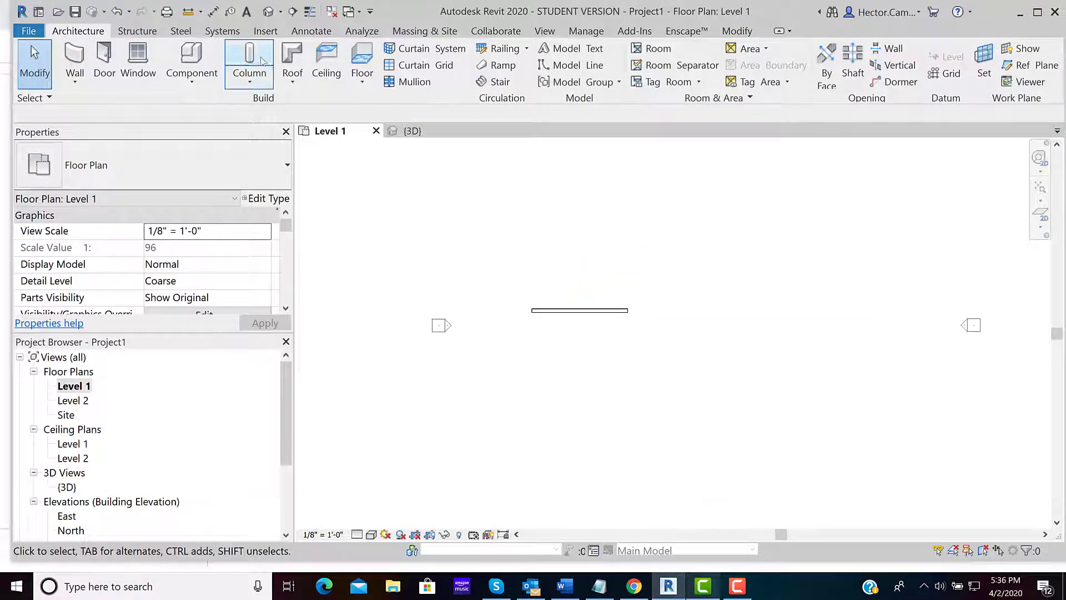
Check the wall's type in the default 3D view, then return to the Level 1 plan
left_click(269, 12)
scroll(657, 300, "up", 2)
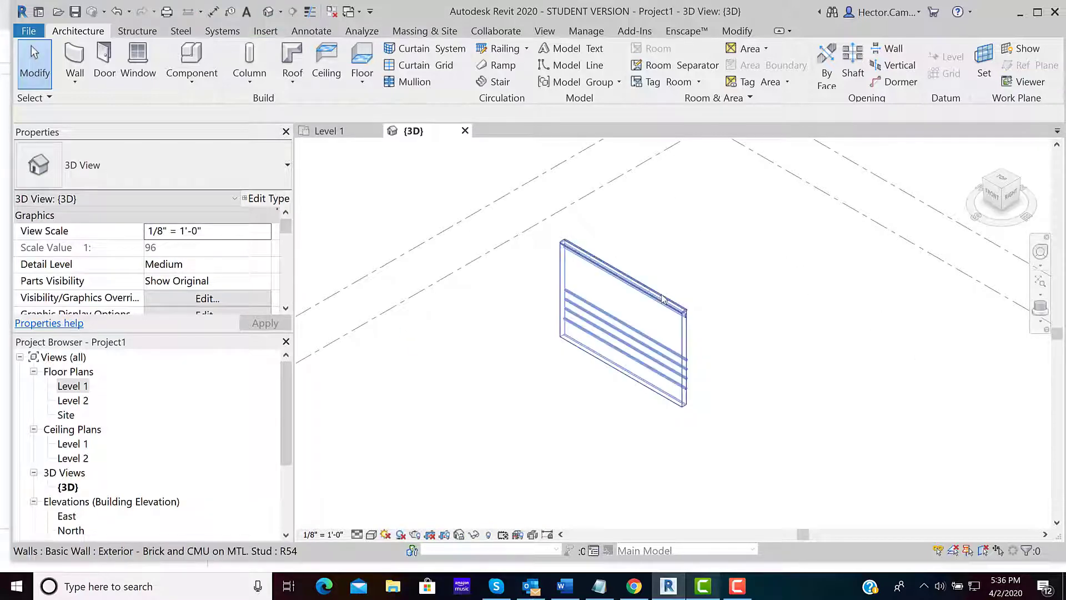
left_click(664, 298)
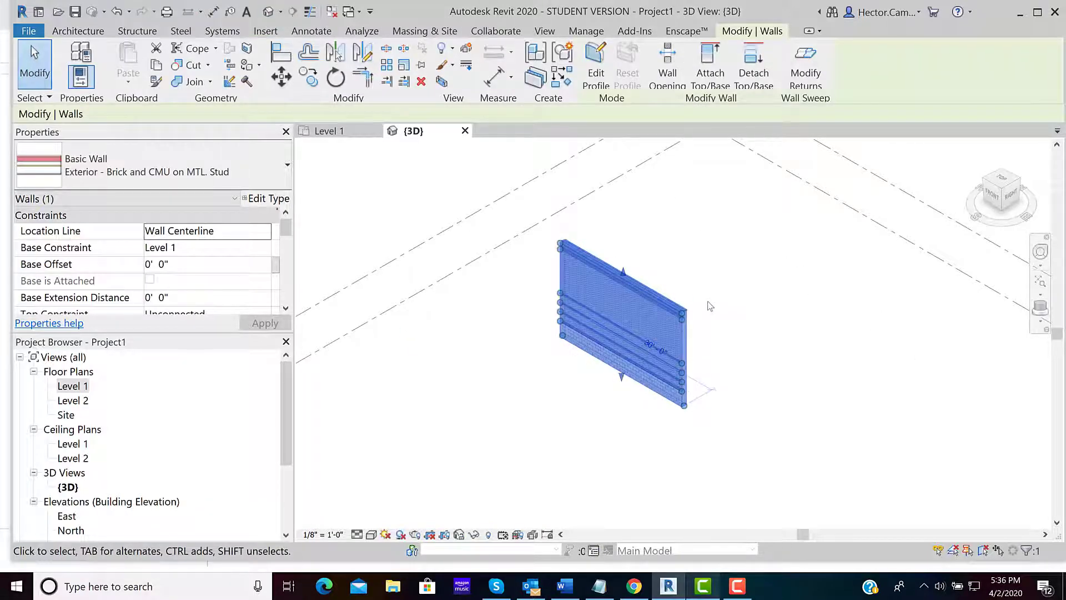
left_click(872, 344)
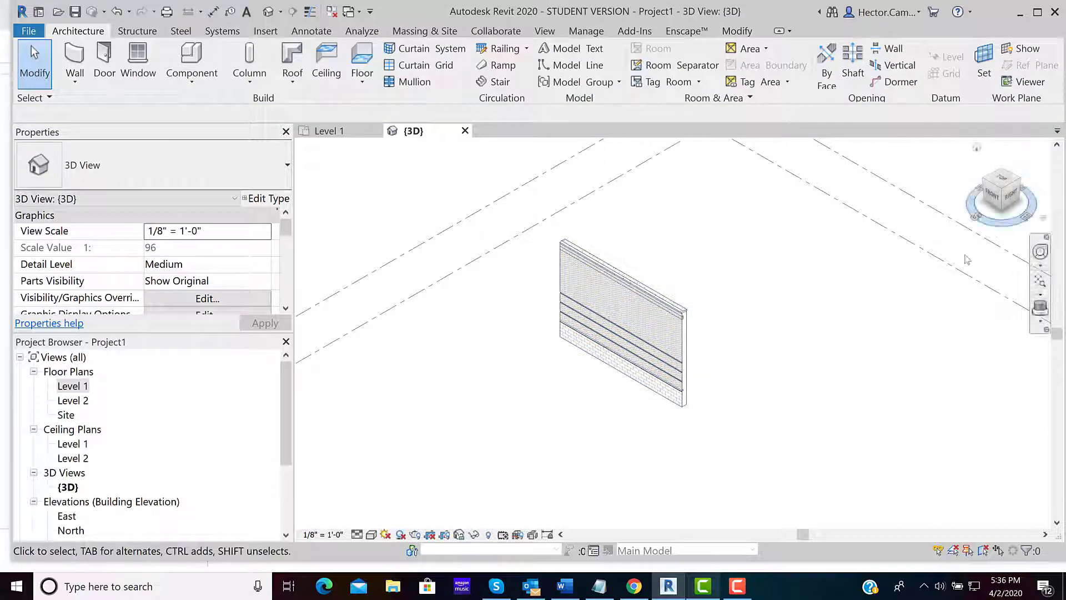
left_click(78, 388)
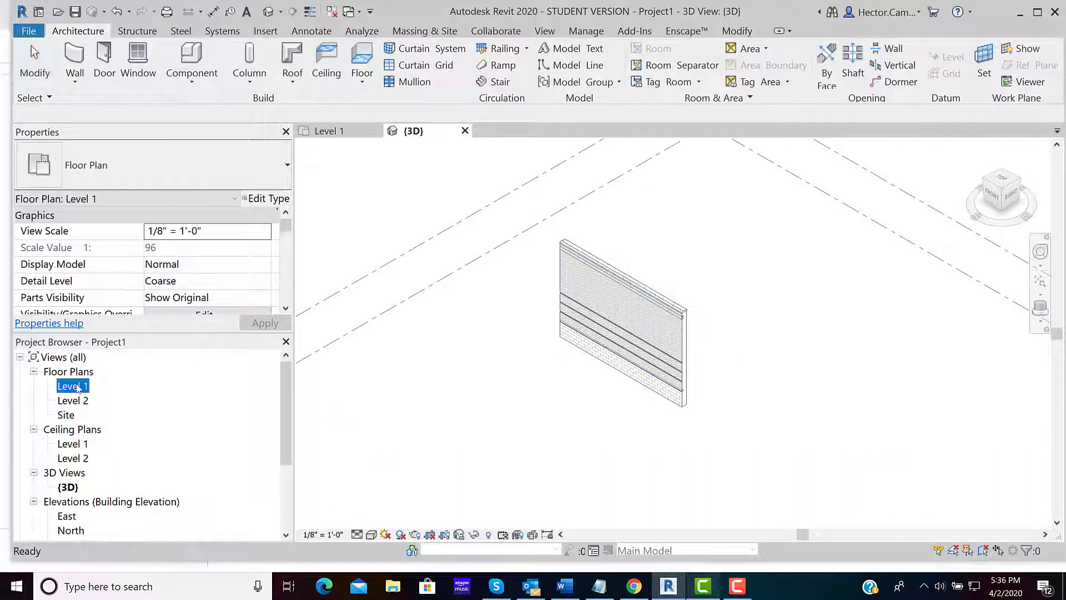
double_click(77, 388)
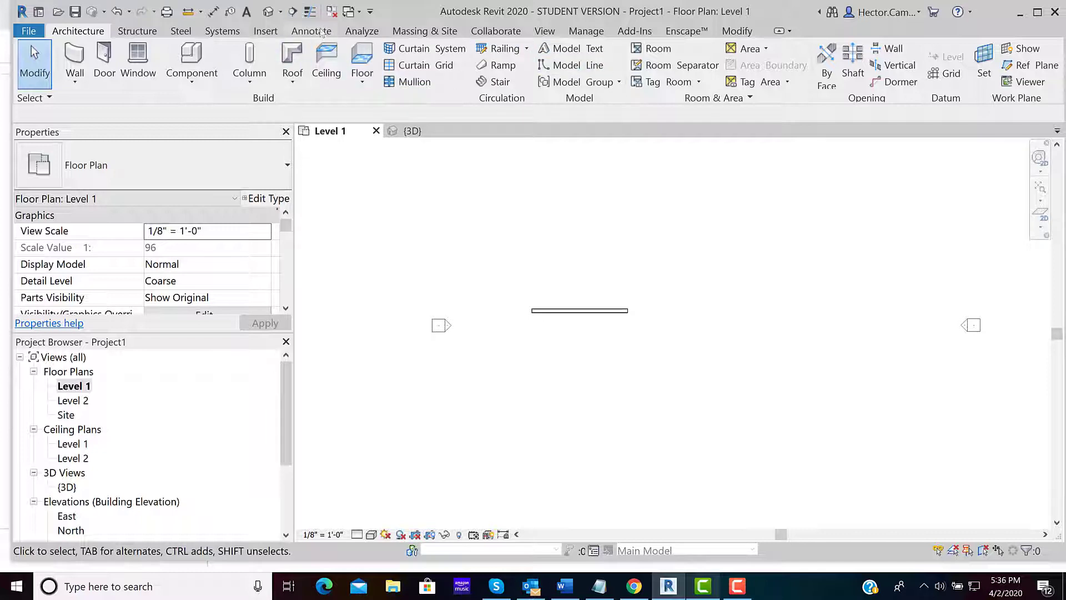
Place a perspective camera below the wall, aimed at it, creating 3D View 1
left_click(281, 14)
left_click(296, 45)
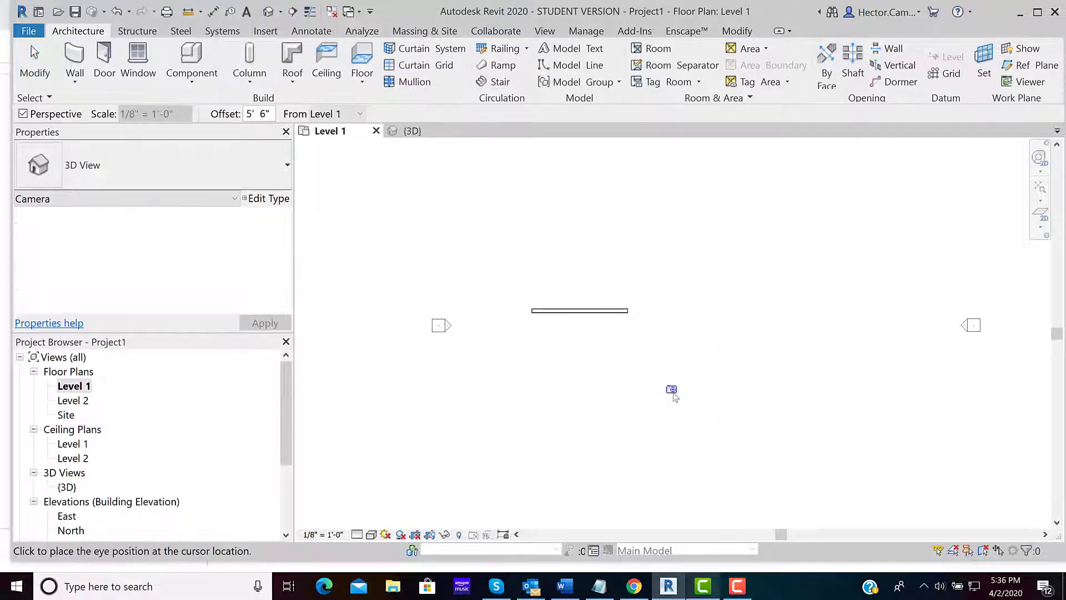
left_click(683, 406)
left_click(528, 262)
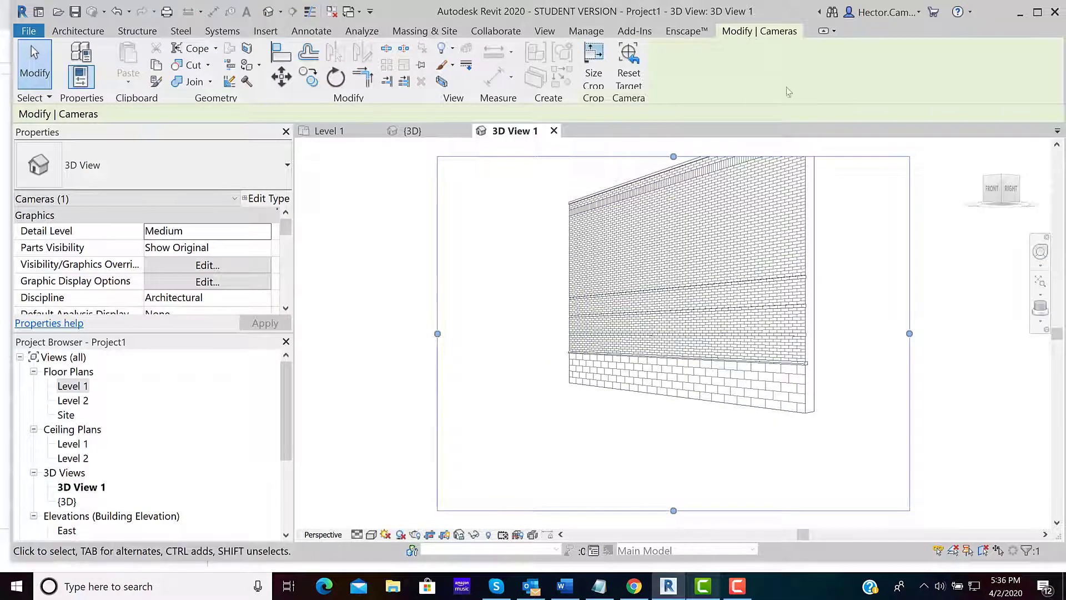
left_click(382, 345)
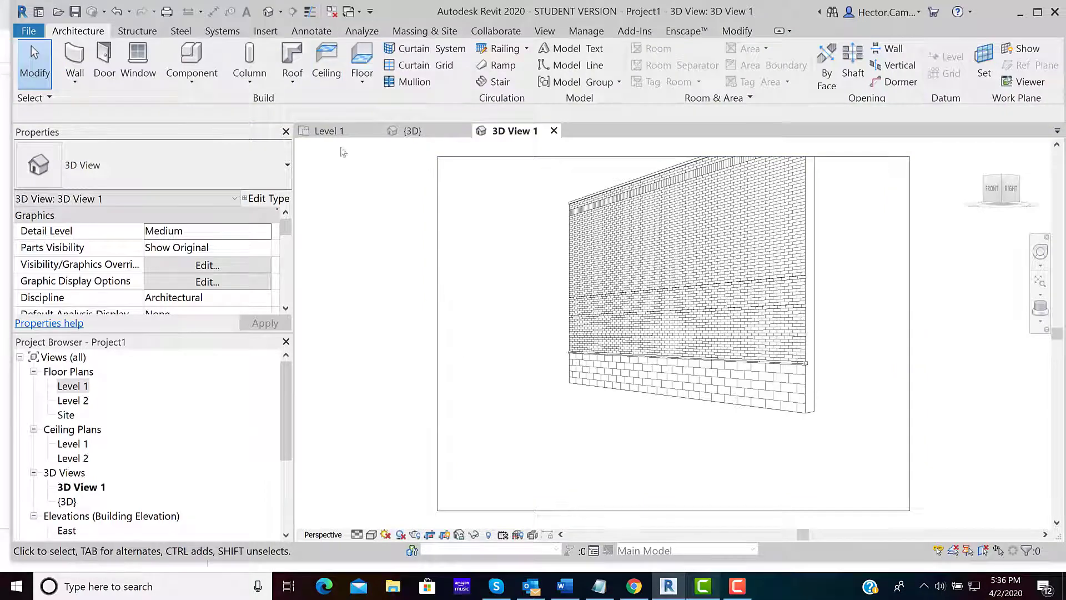
left_click(685, 31)
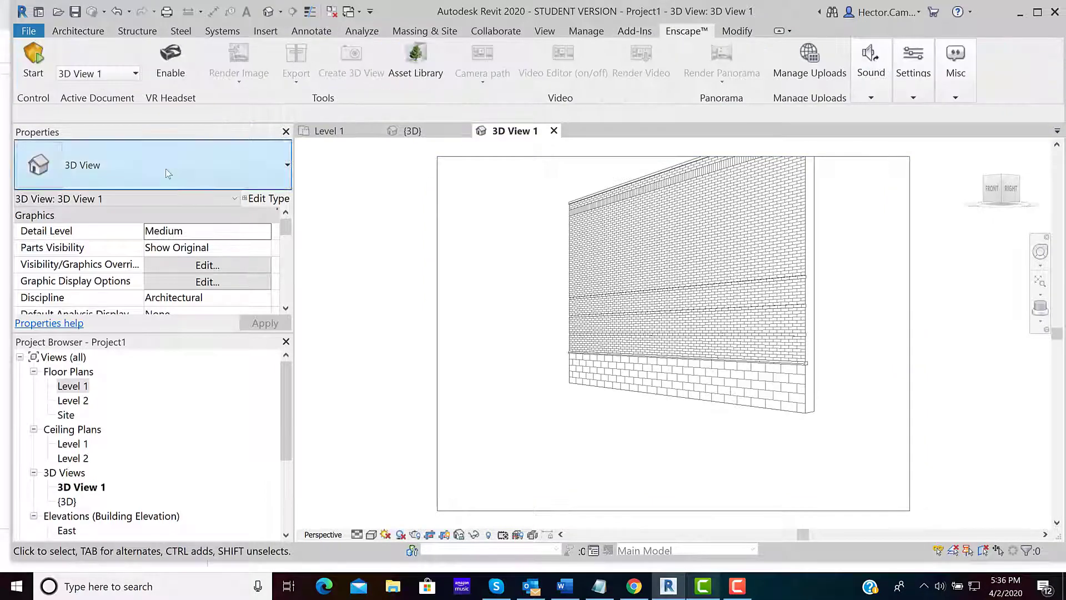
Start the Enscape live render of 3D View 1, then bring Revit back
left_click(32, 59)
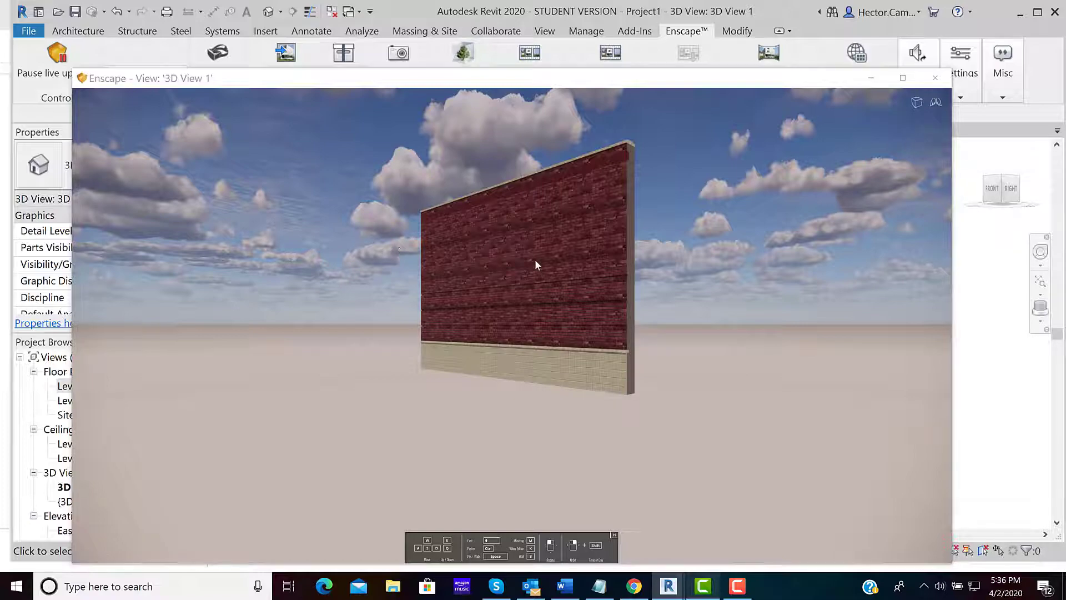
scroll(534, 260, "up", 5)
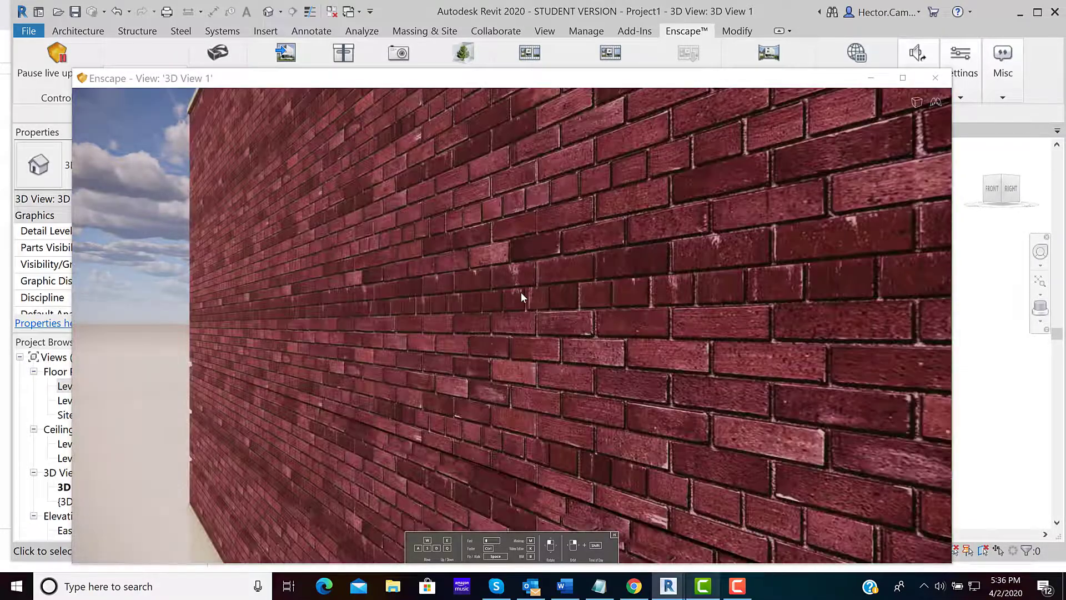
scroll(522, 287, "down", 5)
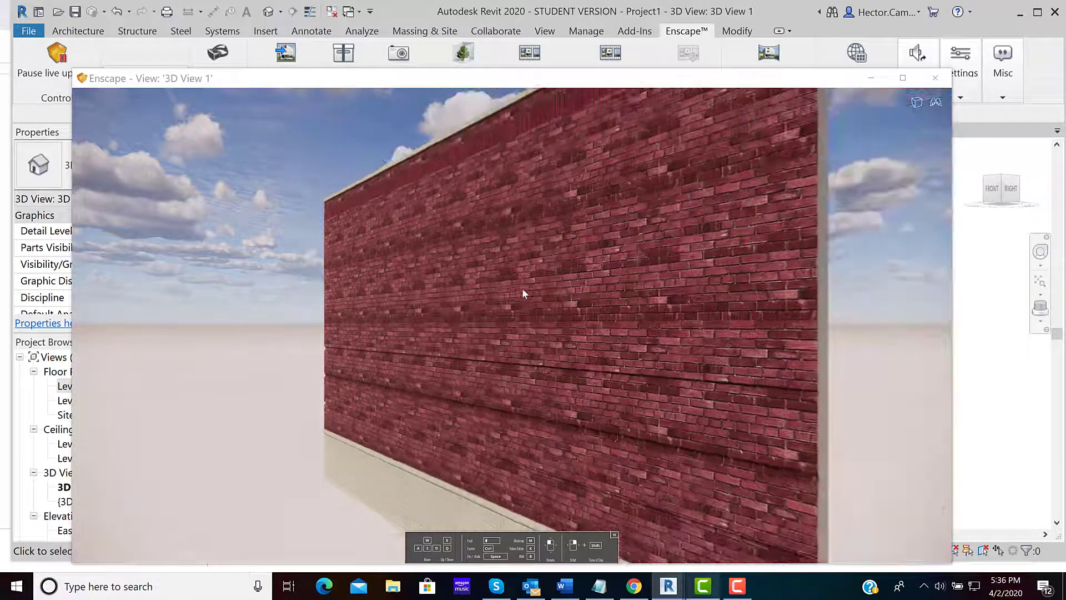
scroll(522, 288, "up", 2)
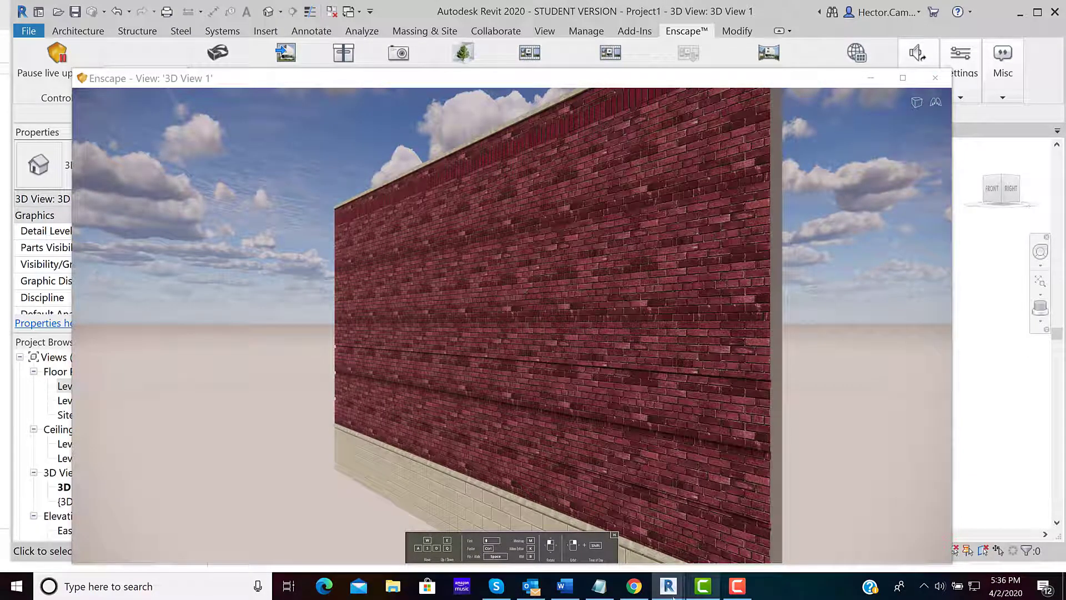
mouse_move(668, 586)
mouse_move(593, 520)
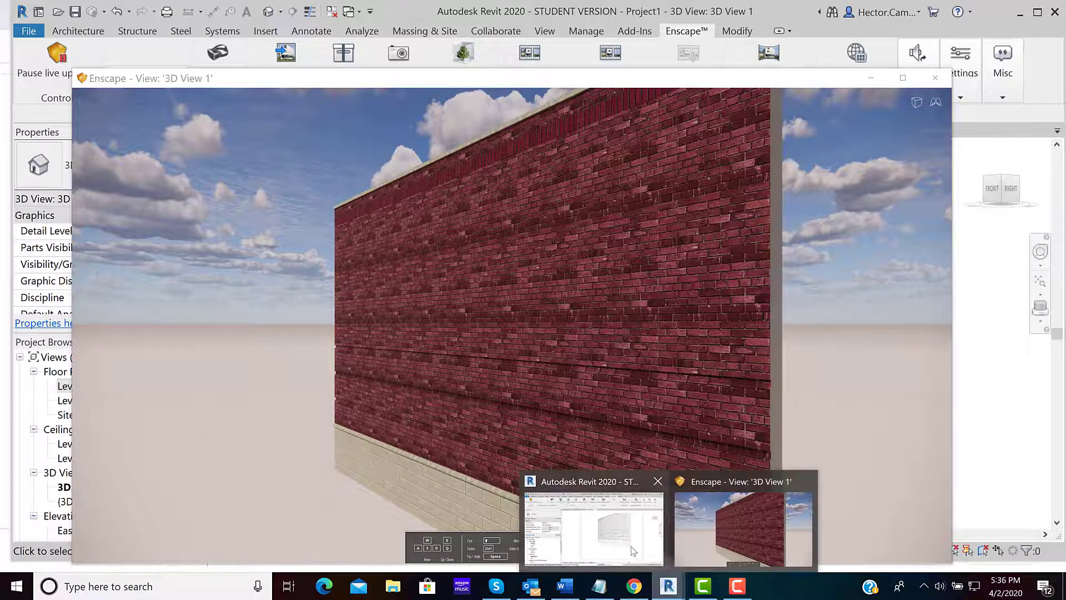
left_click(633, 551)
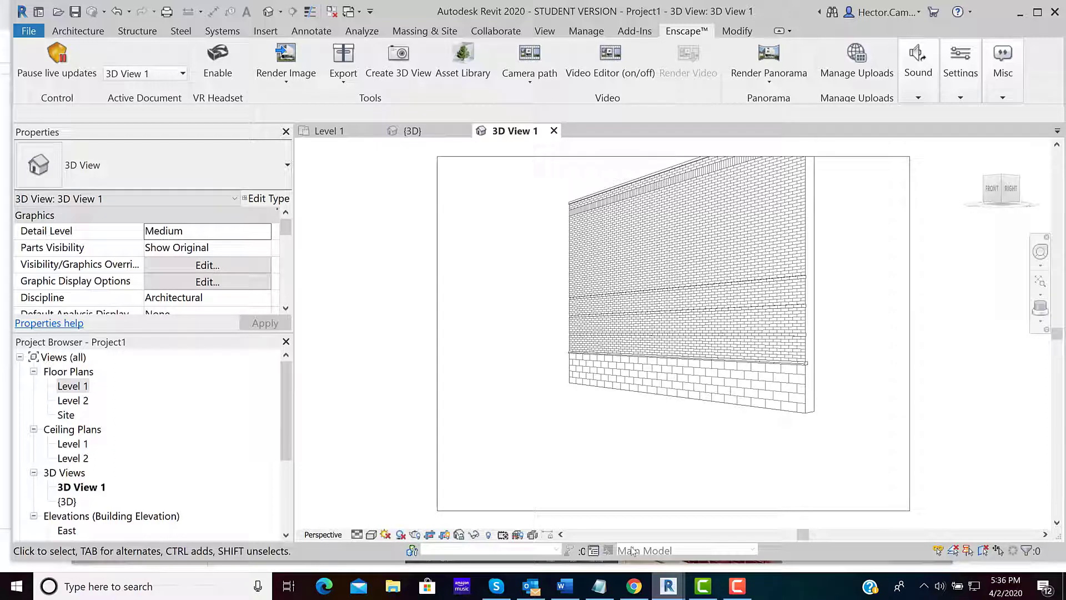
Save the yellow-and-red graffiti image from Chrome search results as grafity-5
left_click(636, 587)
mouse_move(819, 260)
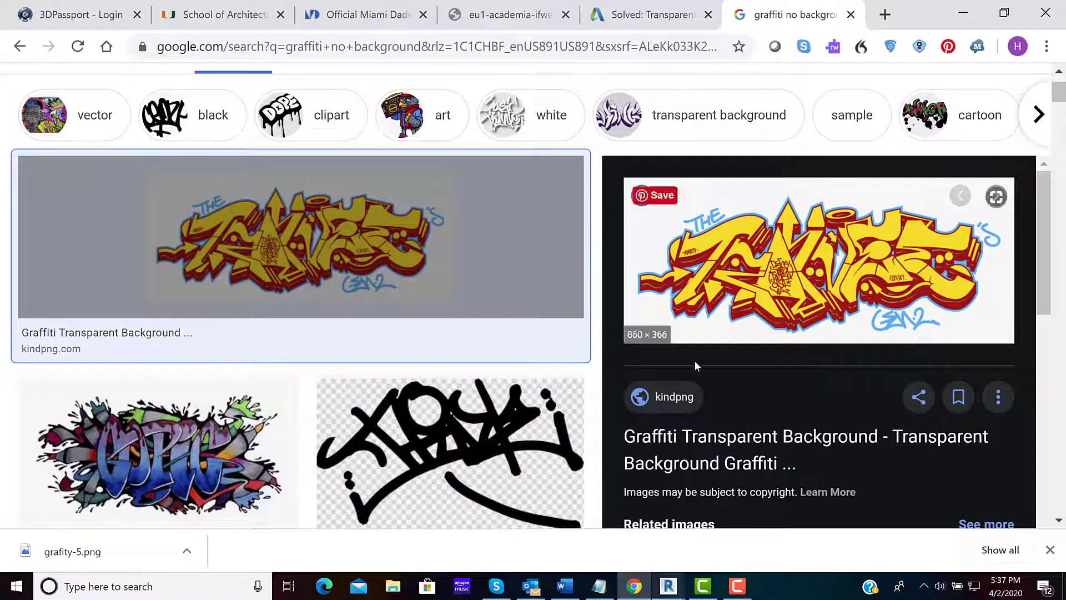
scroll(673, 376, "up", 2)
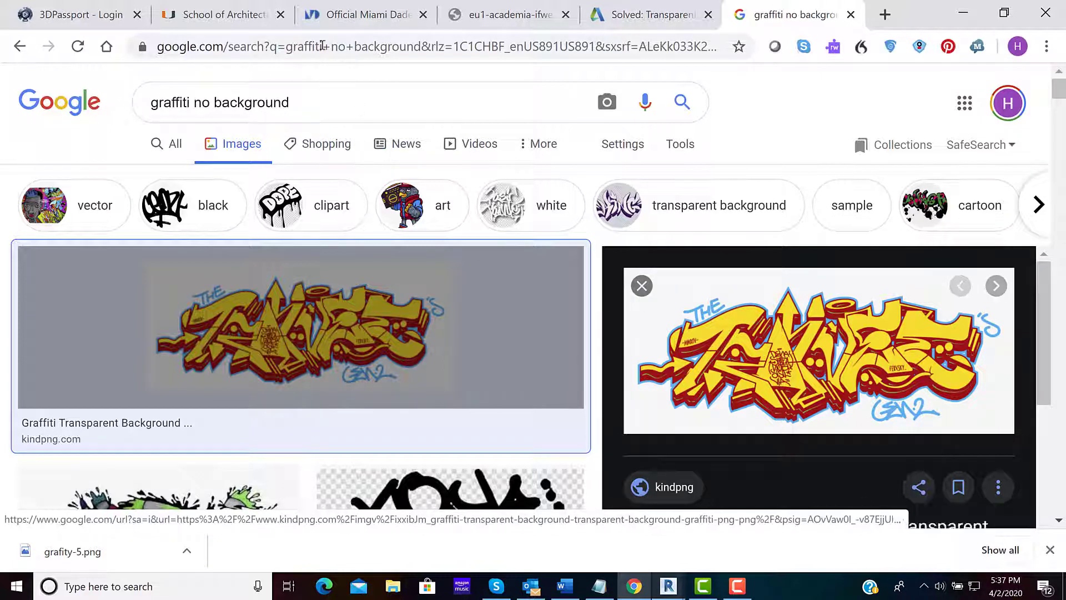
right_click(819, 350)
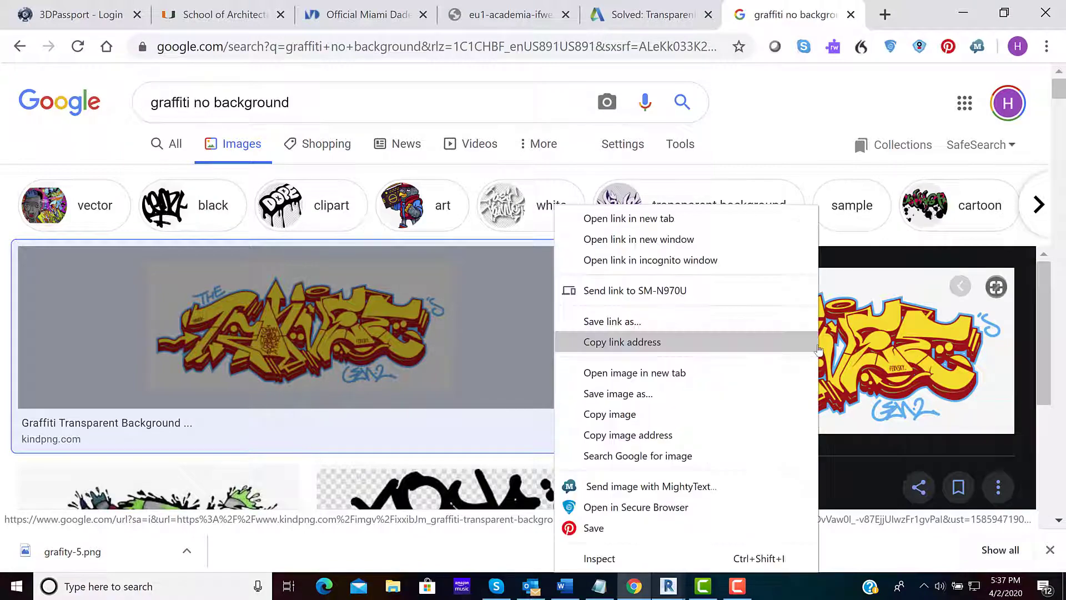
left_click(654, 398)
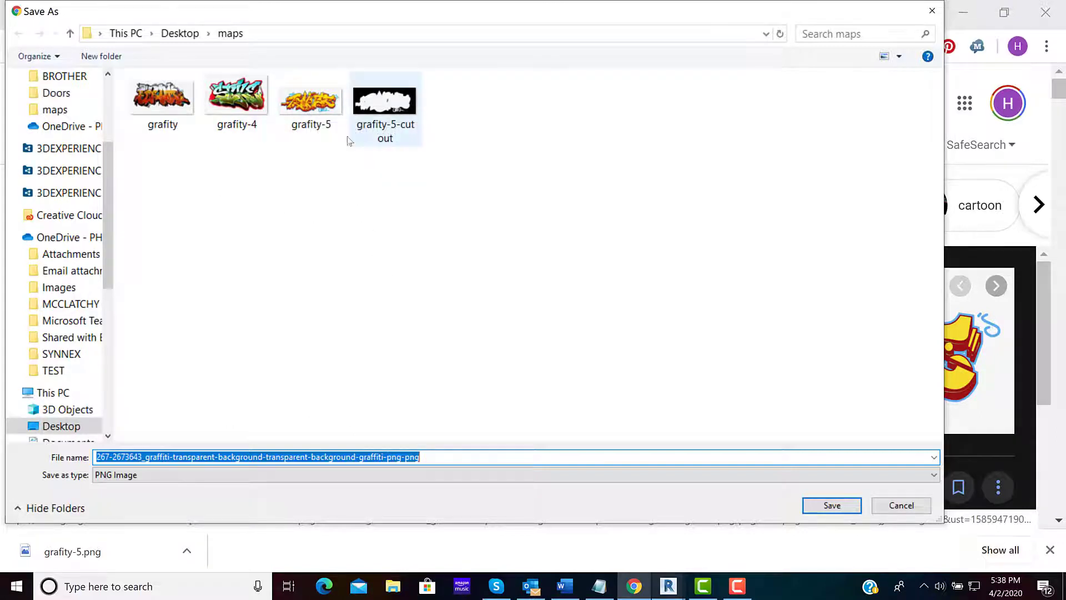
left_click(318, 127)
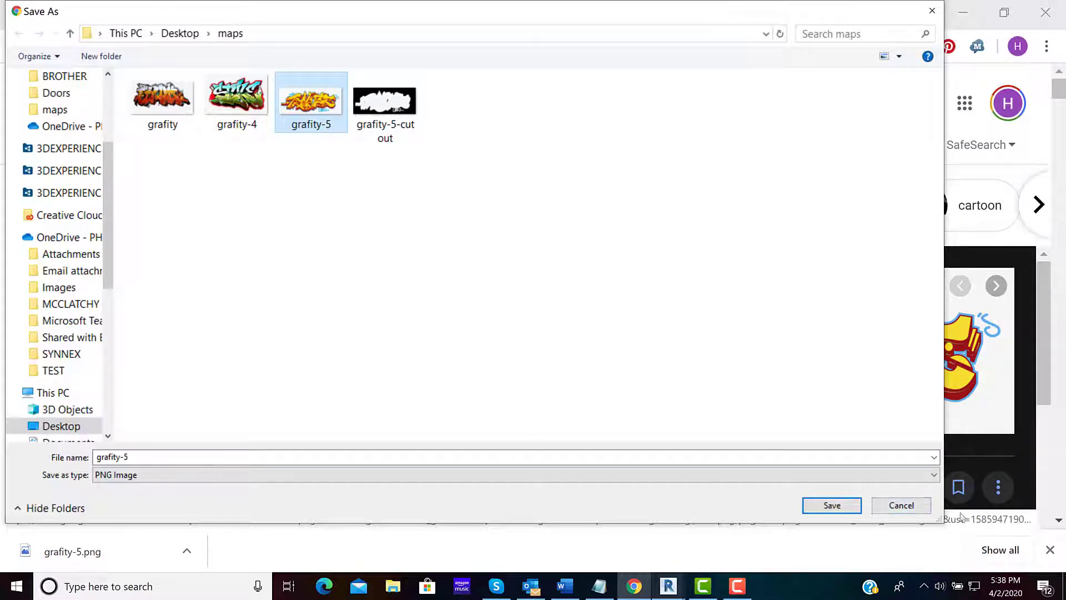
left_click(913, 510)
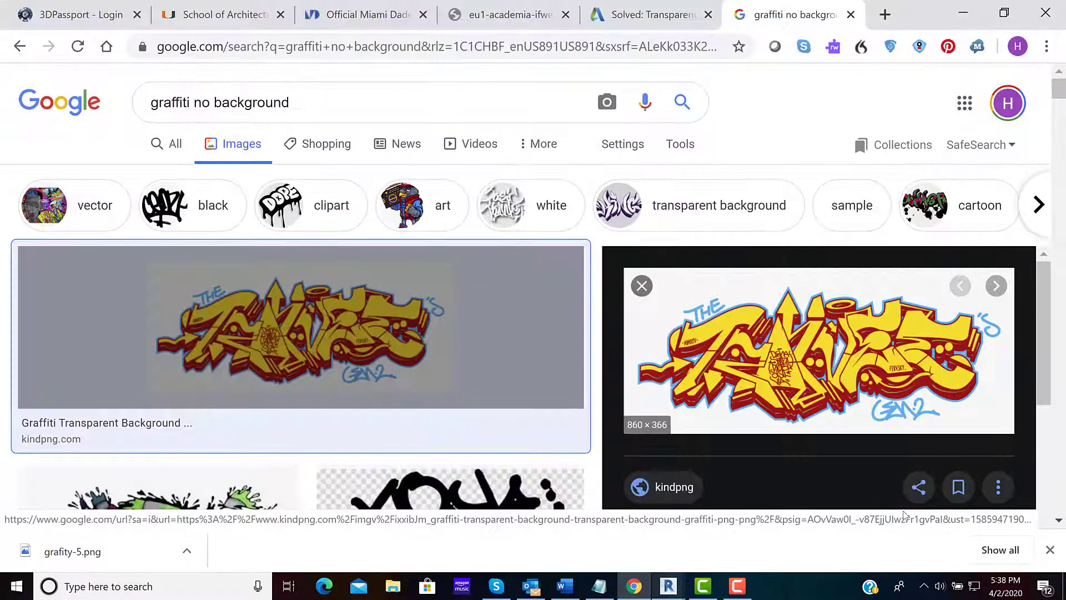
Search Windows for PHO and launch Adobe Photoshop 2020
left_click(184, 586)
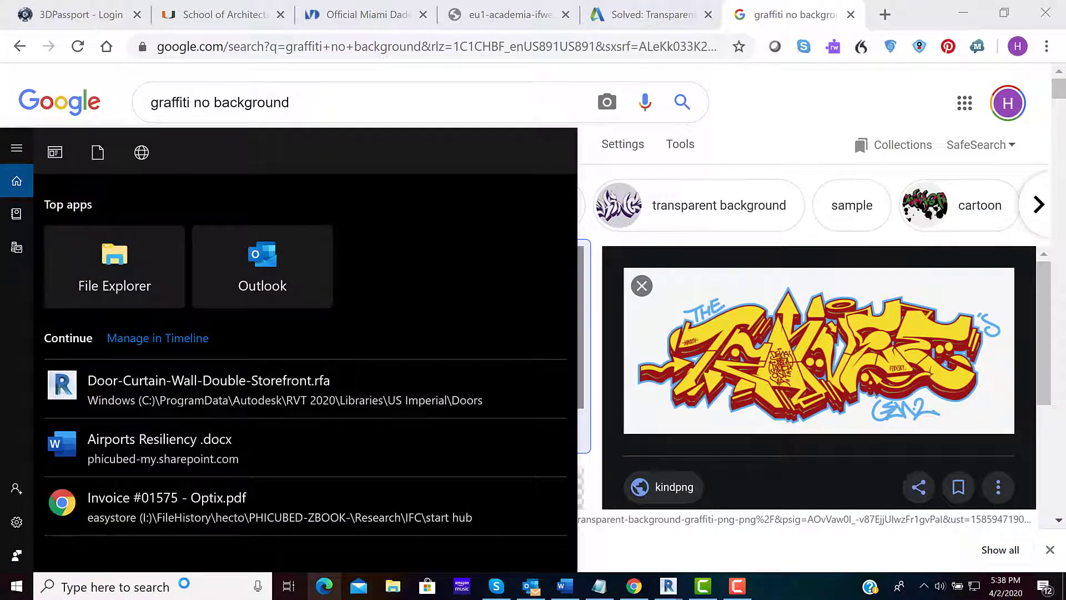
type("PHO")
key("Return")
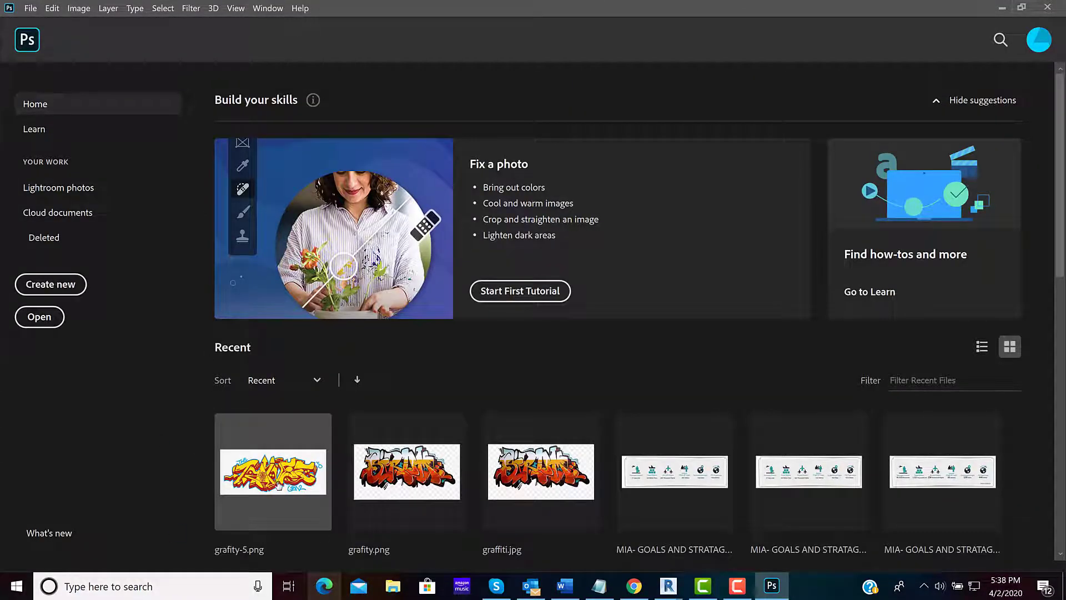
Open grafity-5.png, add an empty layer, and make Layer 1 active
left_click(278, 486)
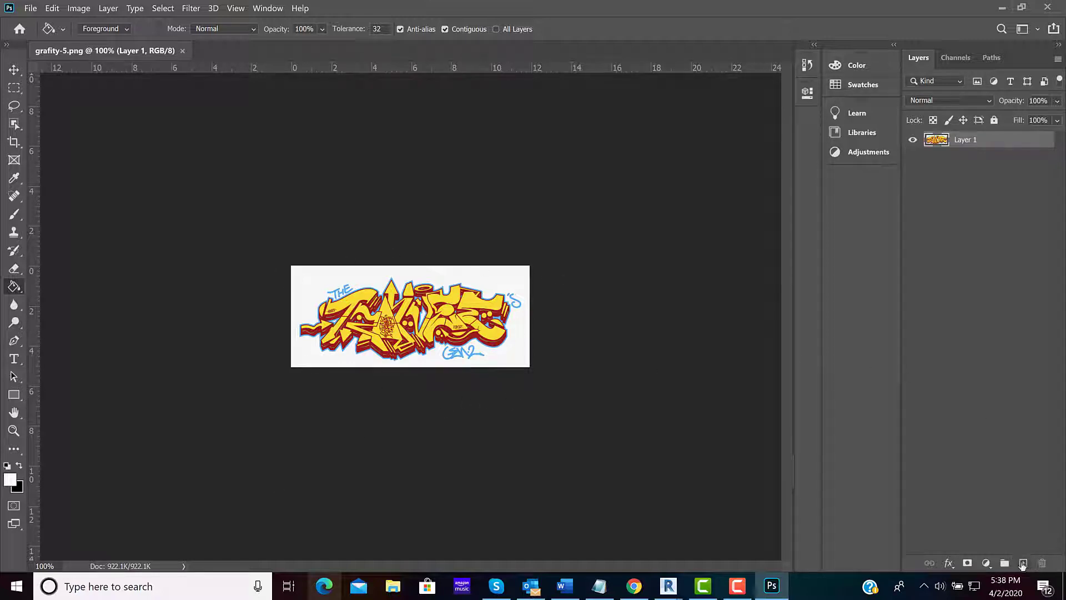
left_click(1024, 564)
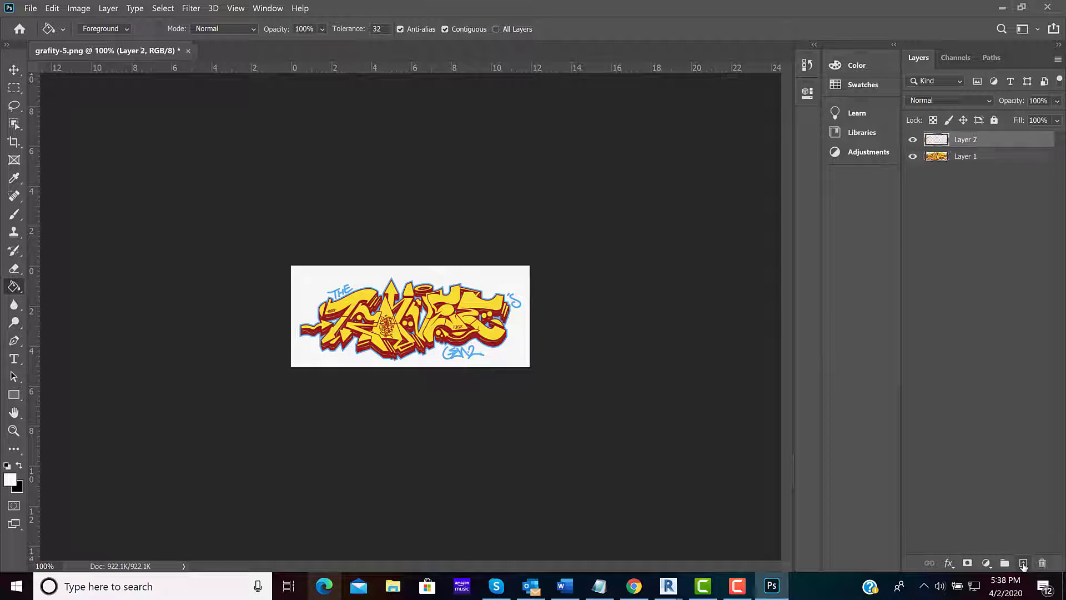
left_click(1001, 158)
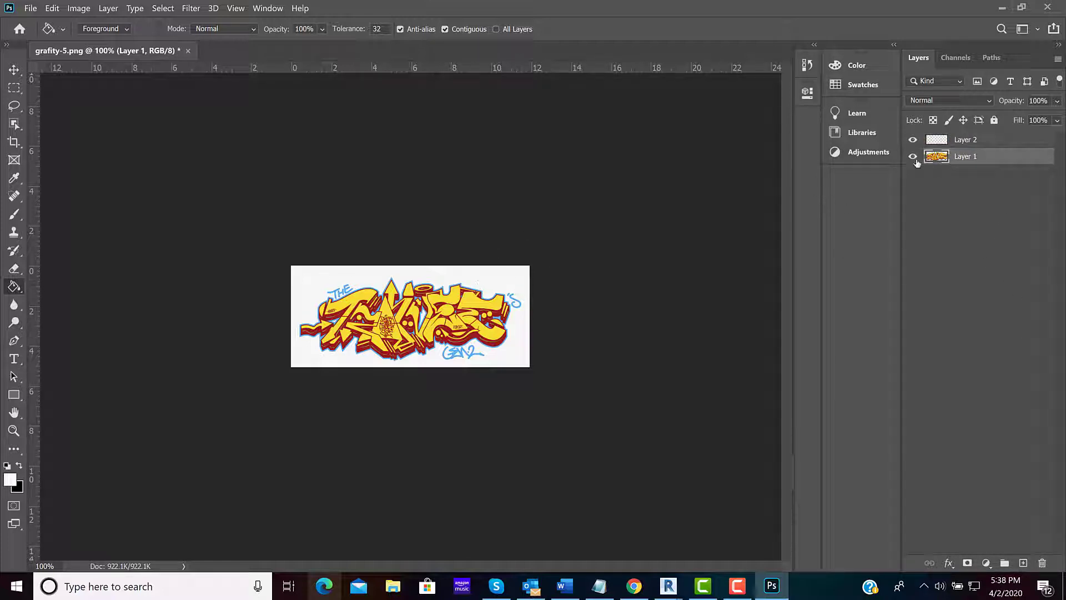
Select the white background with Color Range
left_click(164, 10)
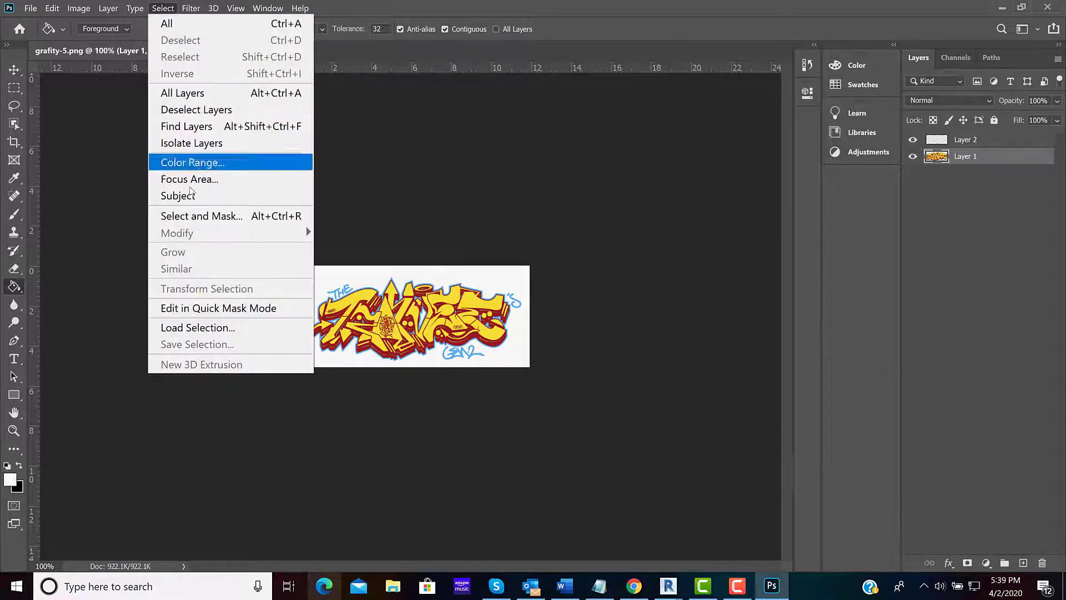
left_click(196, 163)
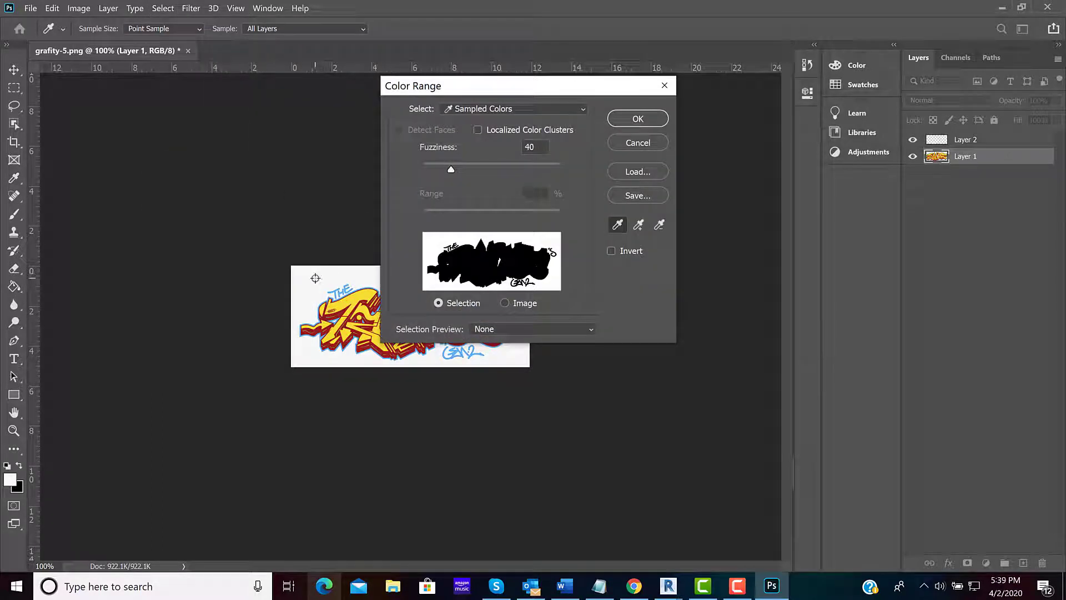
key("g")
left_click(641, 122)
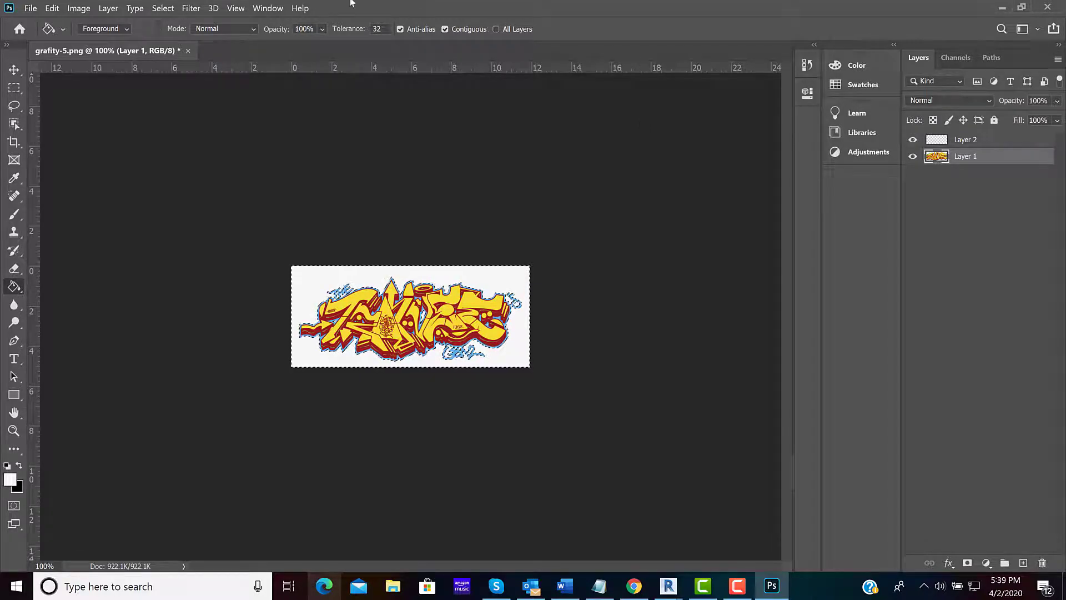
Apply a 5-pixel Feather Radius to Layer 1's white-background selection
left_click(255, 29)
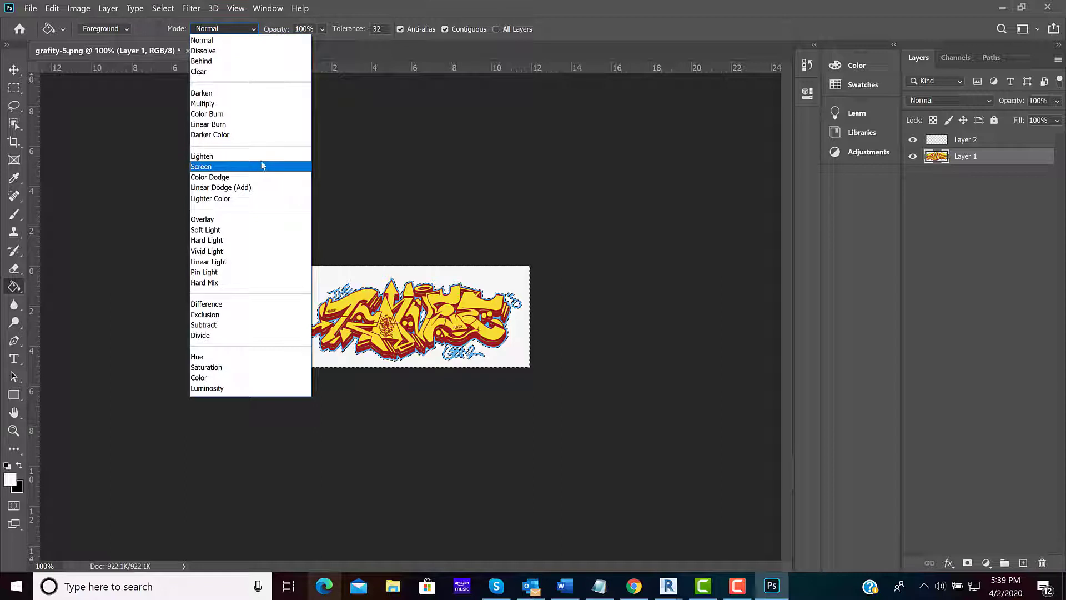
left_click(578, 27)
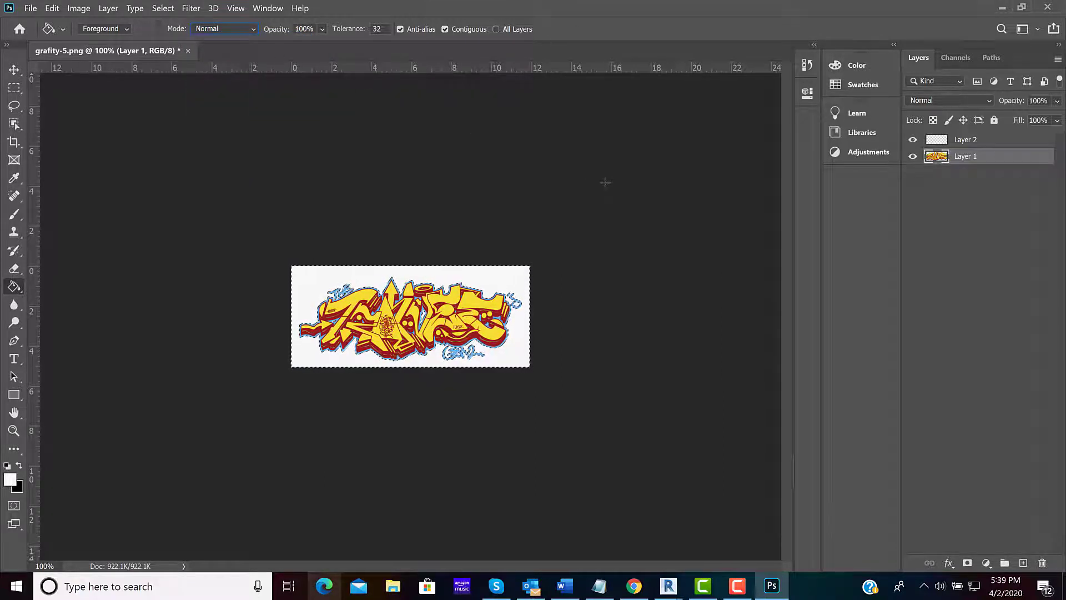
left_click(164, 8)
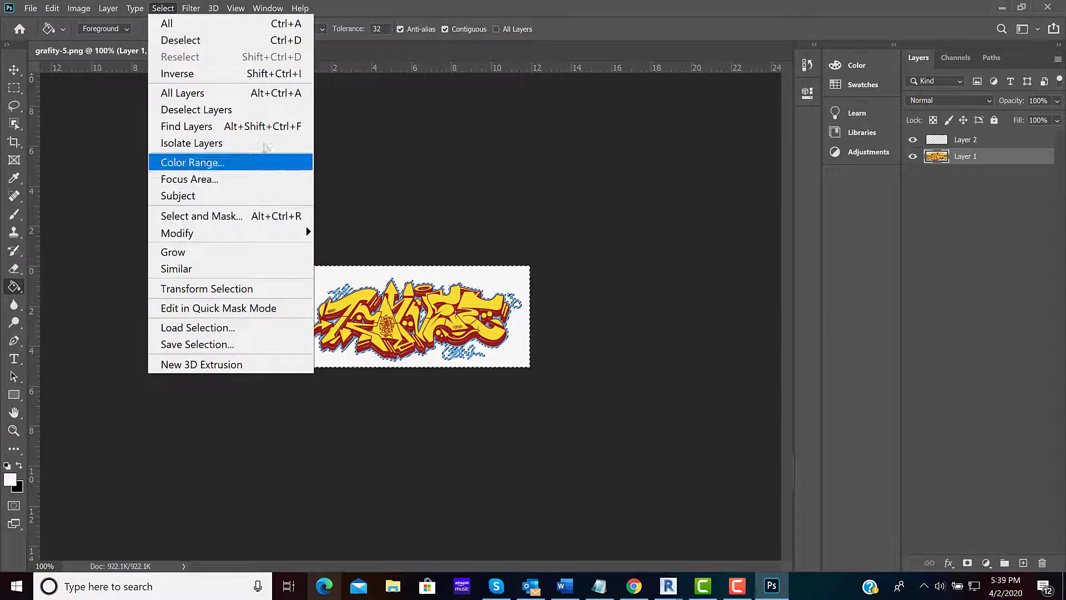
mouse_move(177, 233)
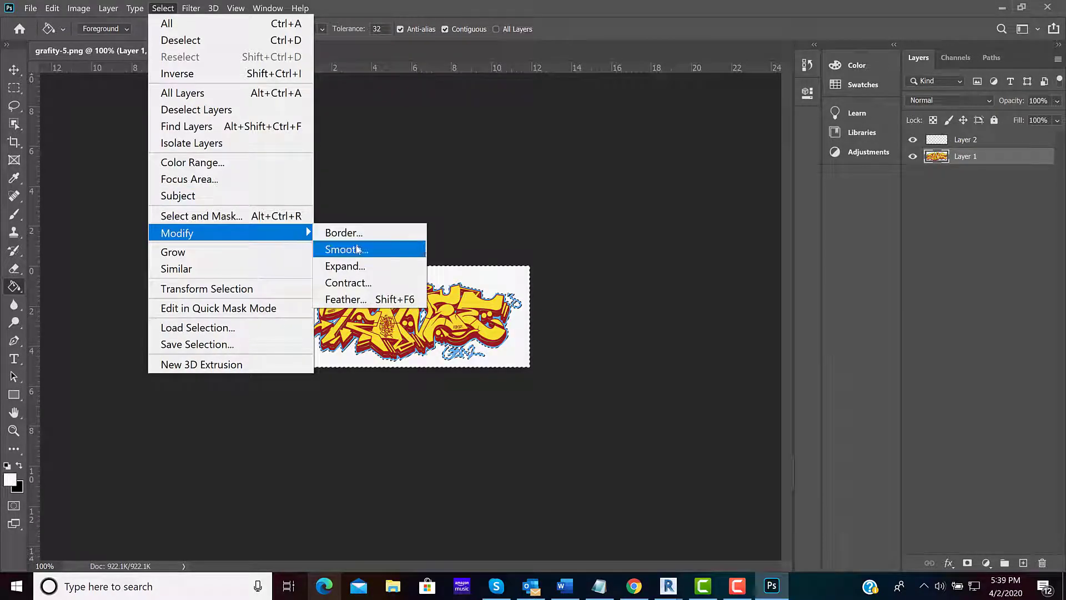
left_click(360, 300)
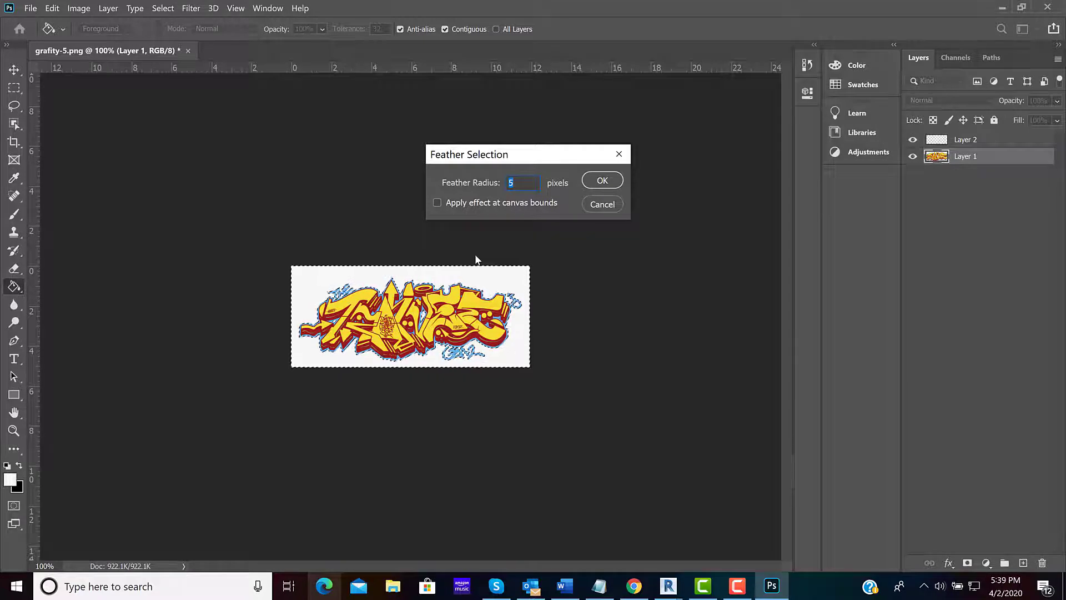
left_click(611, 182)
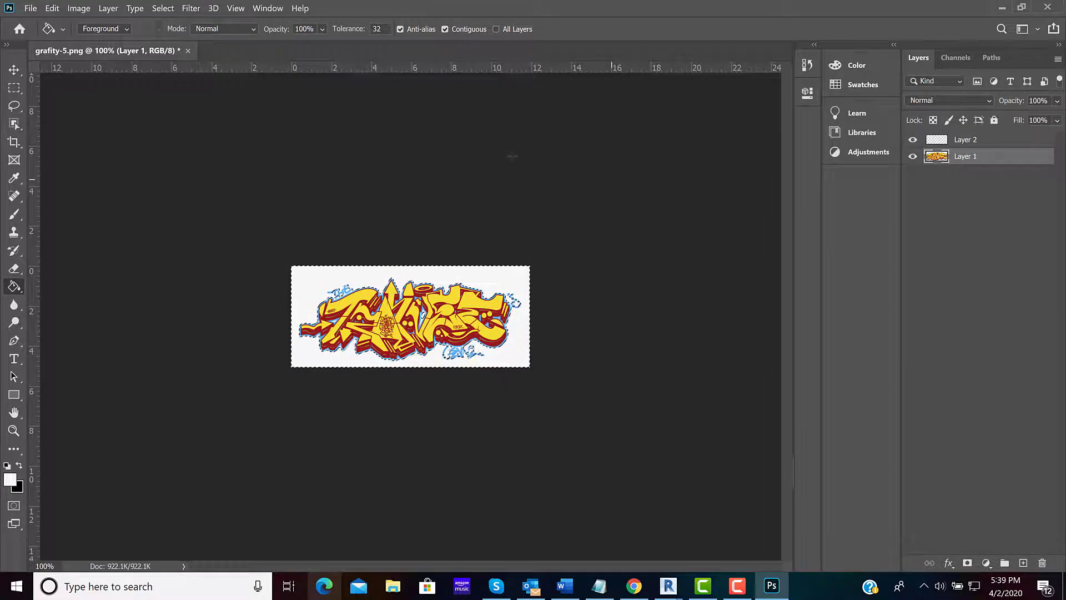
left_click(52, 10)
left_click(455, 152)
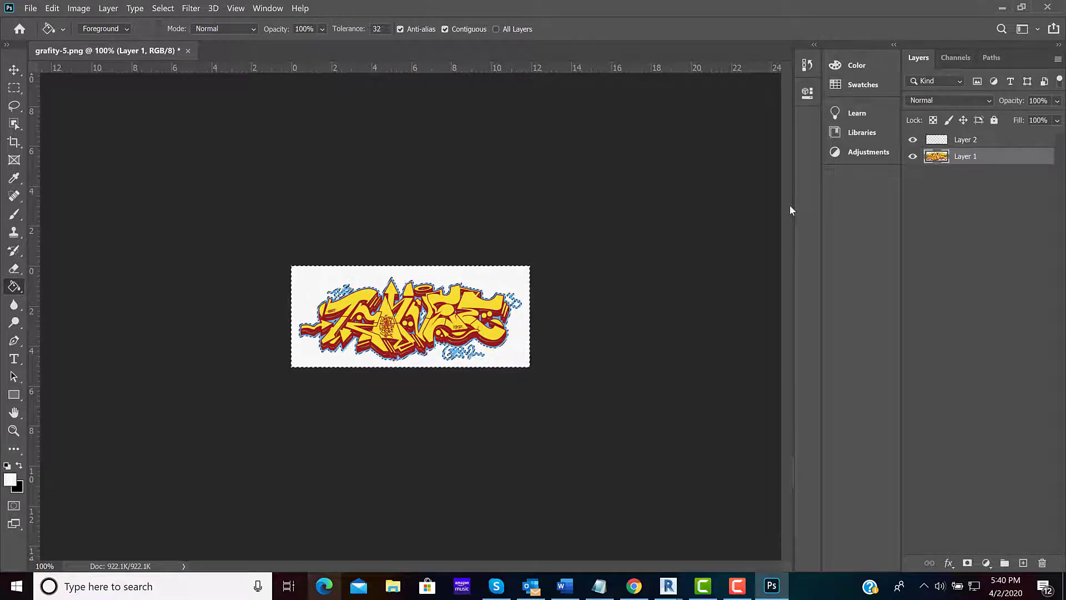
left_click(160, 10)
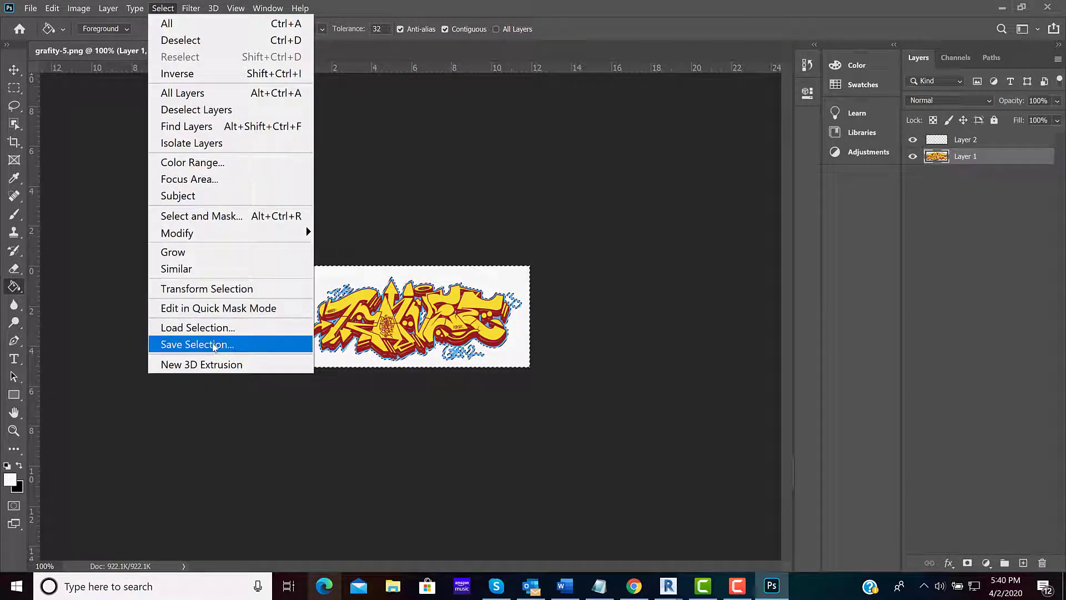
Save the feathered selection as a channel named grafiti
left_click(215, 345)
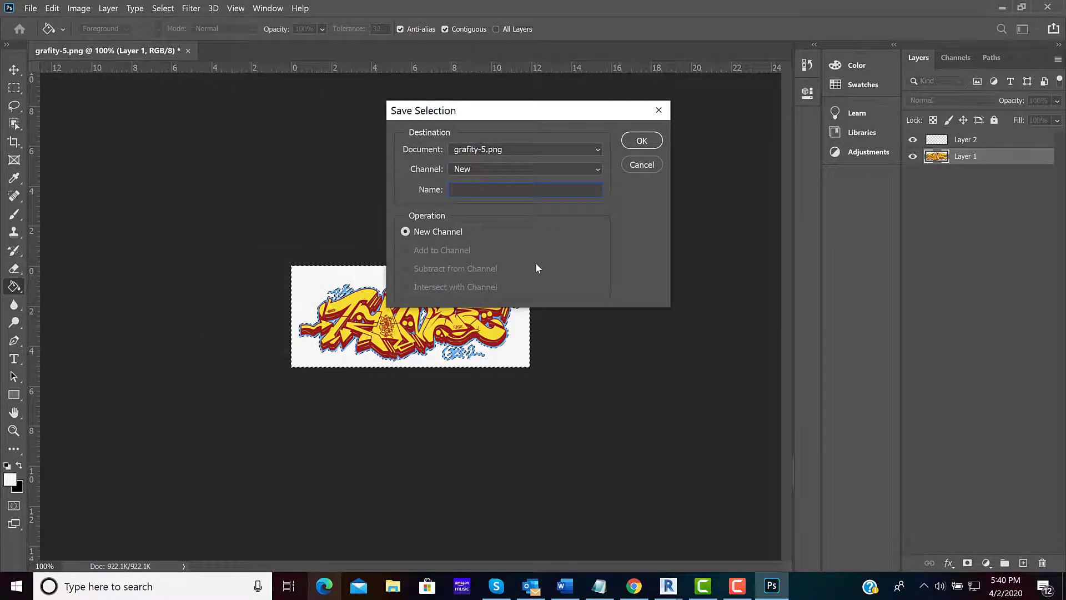
type("grafiti")
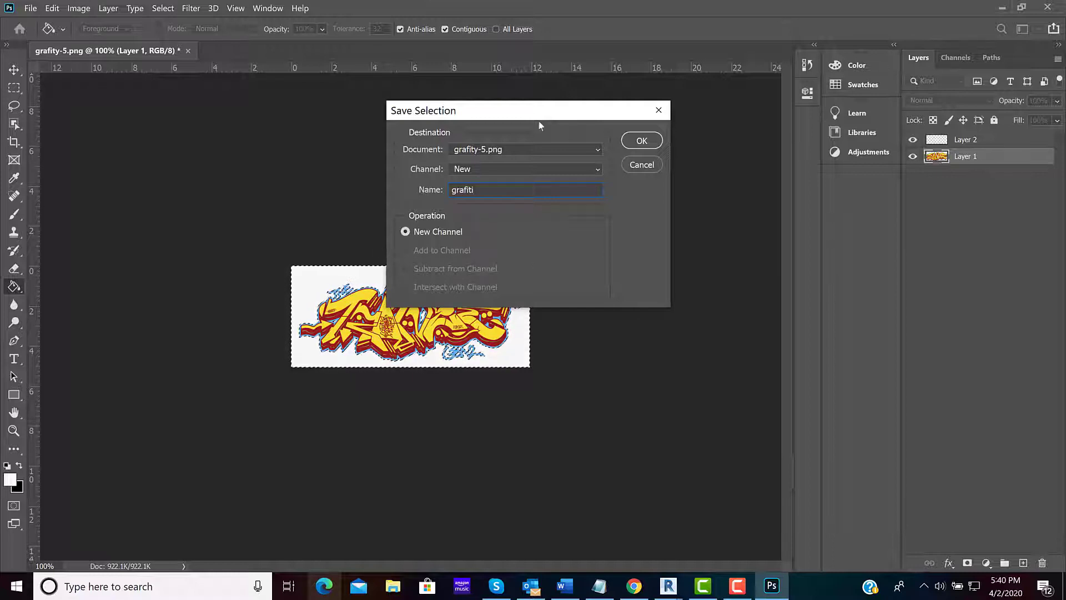
left_click(642, 140)
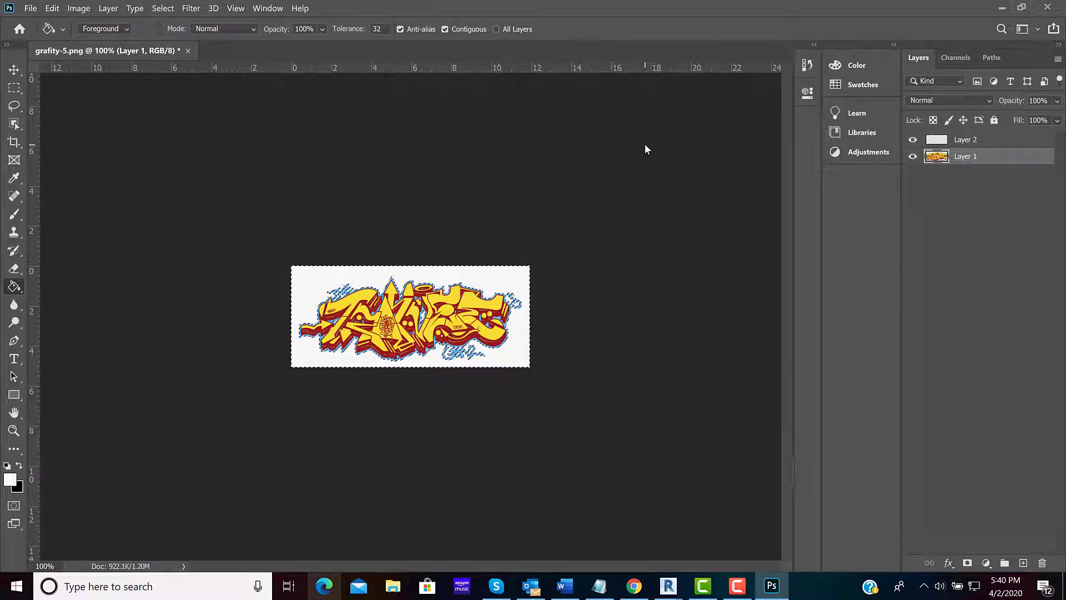
Make Layer 2 active, delete Layer 1, and fill the selected background black
left_click(991, 142)
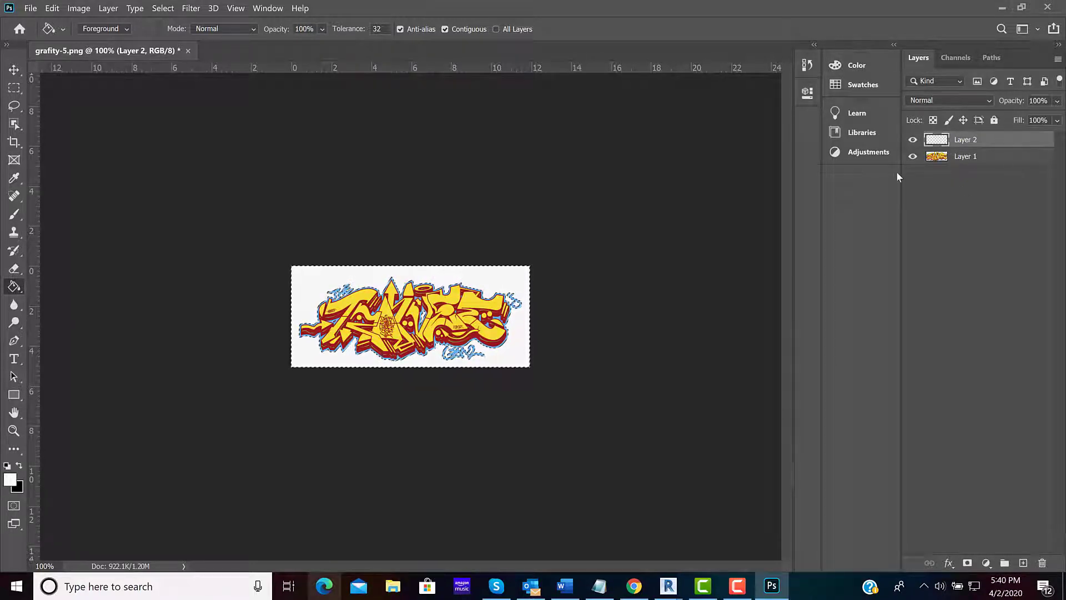
left_click(912, 156)
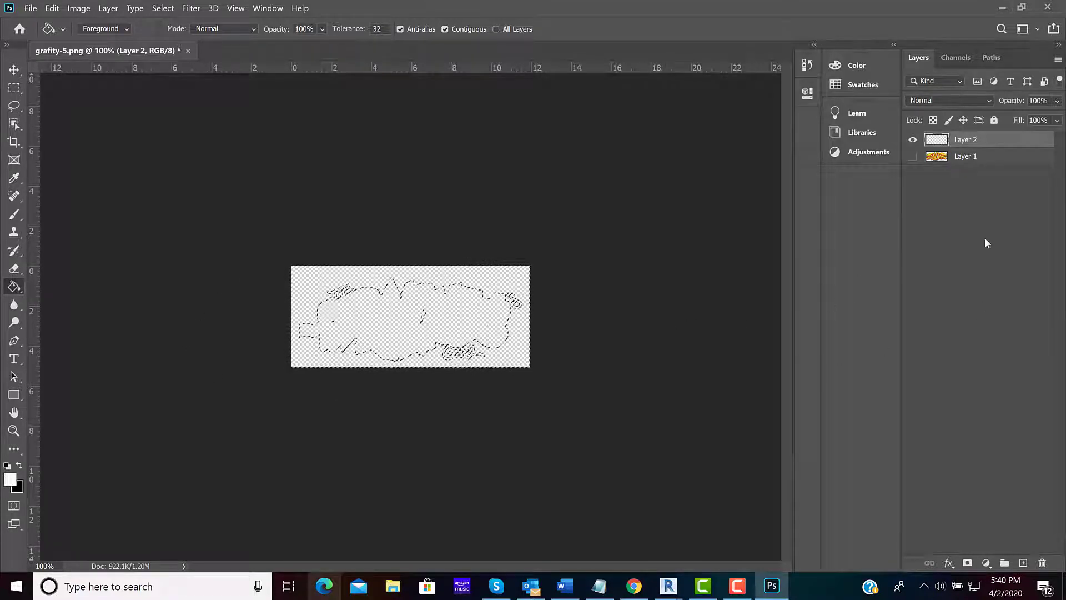
left_click_drag(1023, 158, 1042, 558)
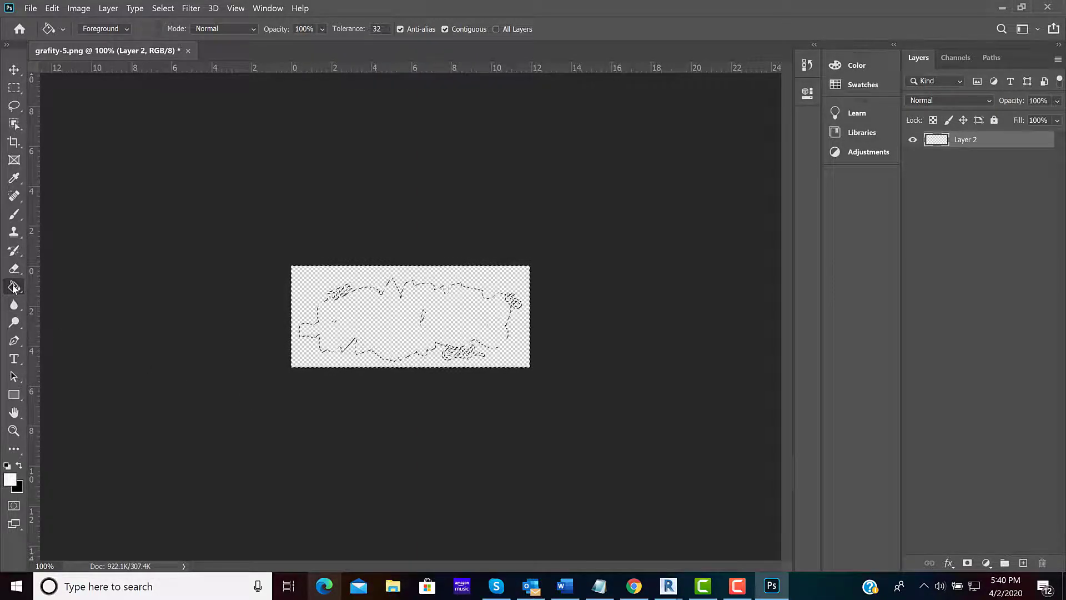
mouse_move(14, 287)
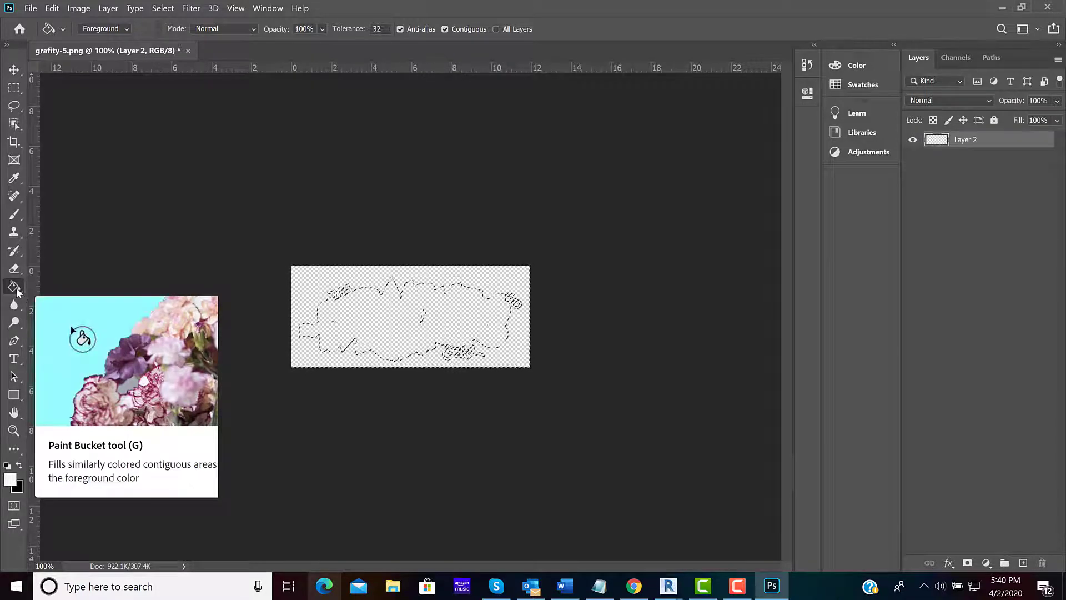
left_click(19, 464)
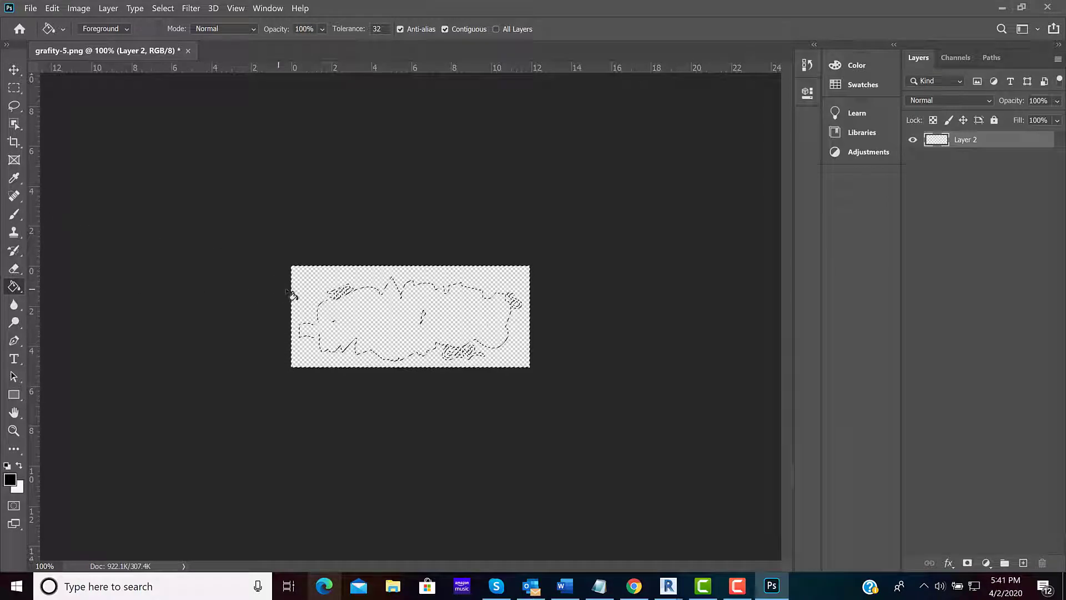
left_click(312, 278)
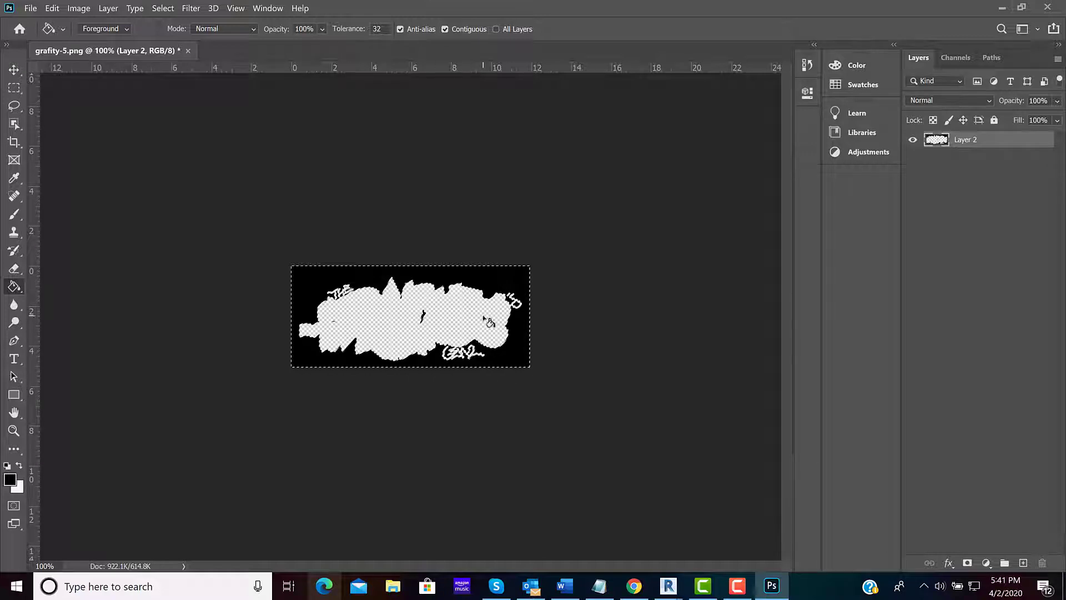
Invert the selection, fill the graffiti shape white, then deselect
left_click(163, 9)
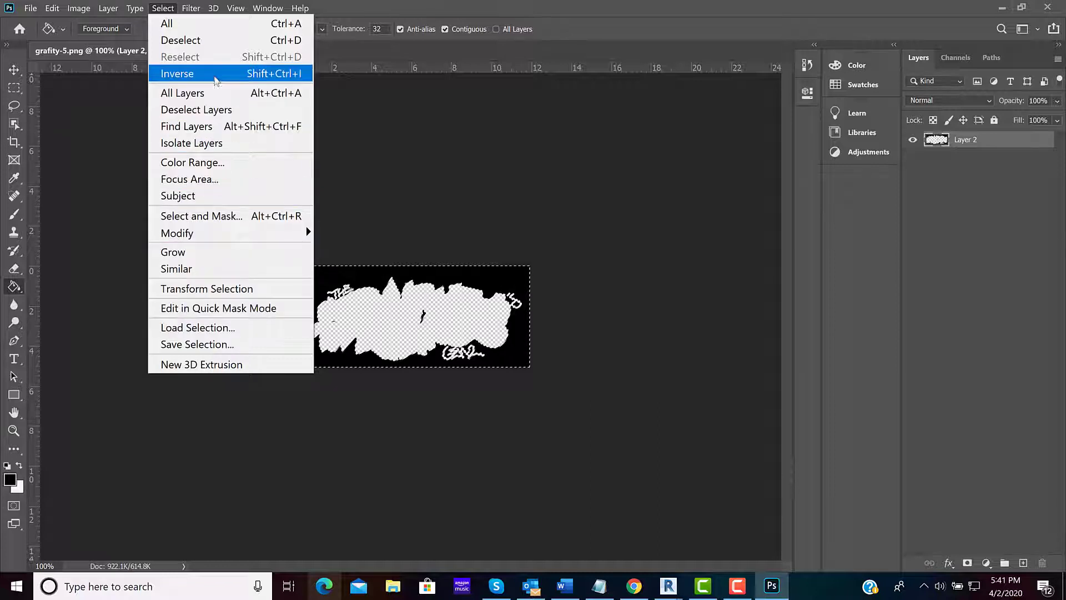
left_click(213, 78)
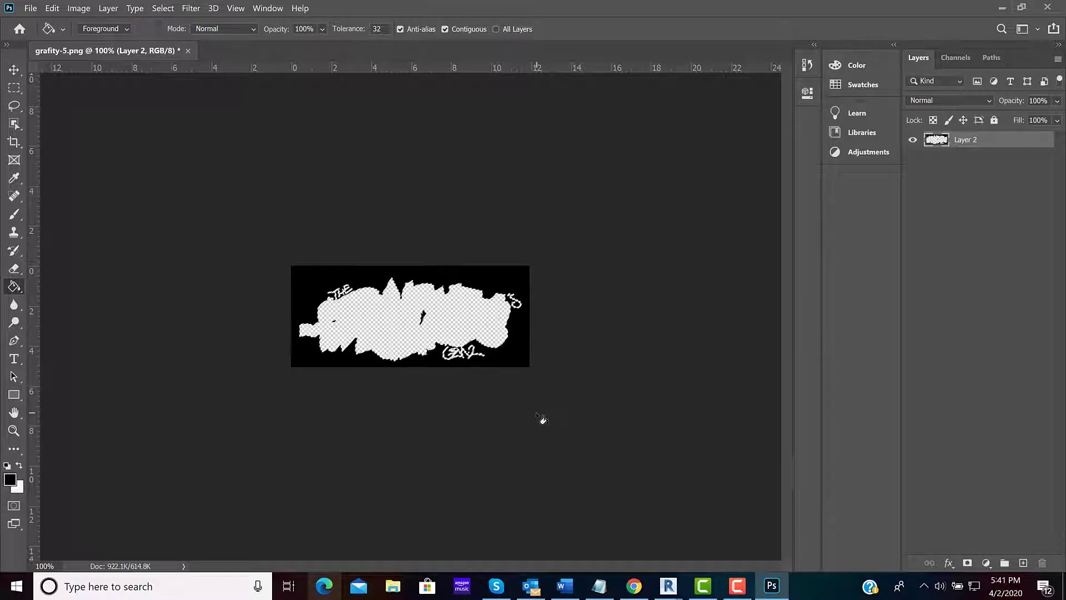
key("x")
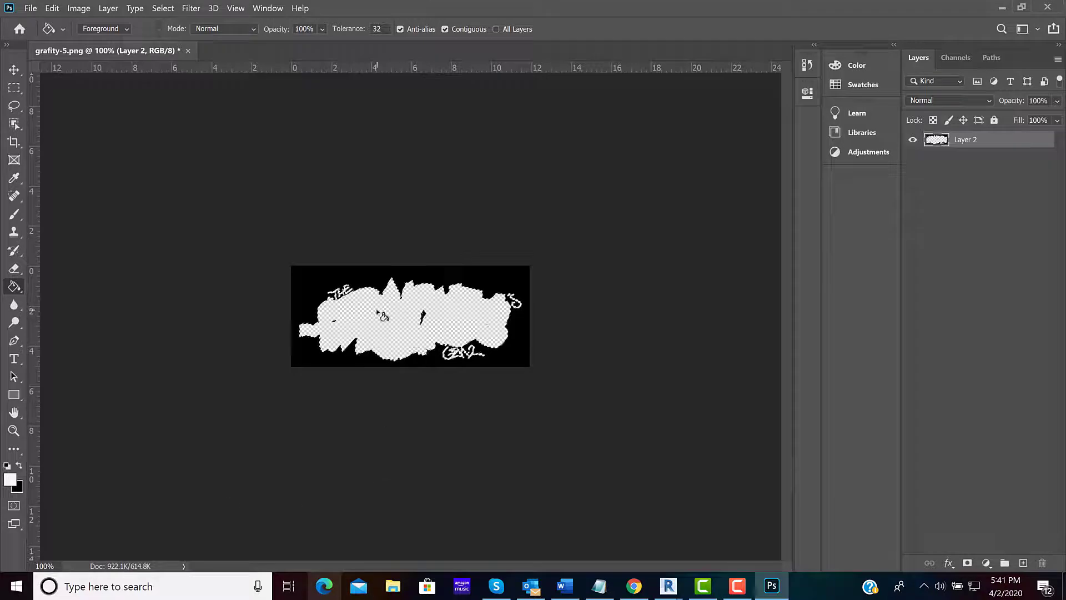
left_click(375, 314)
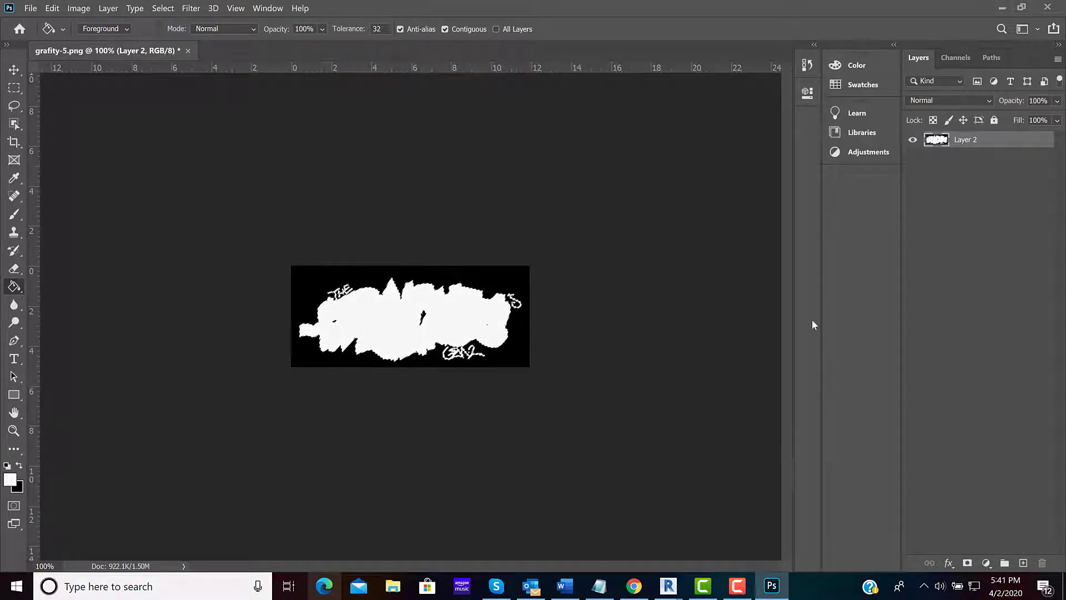
left_click(164, 8)
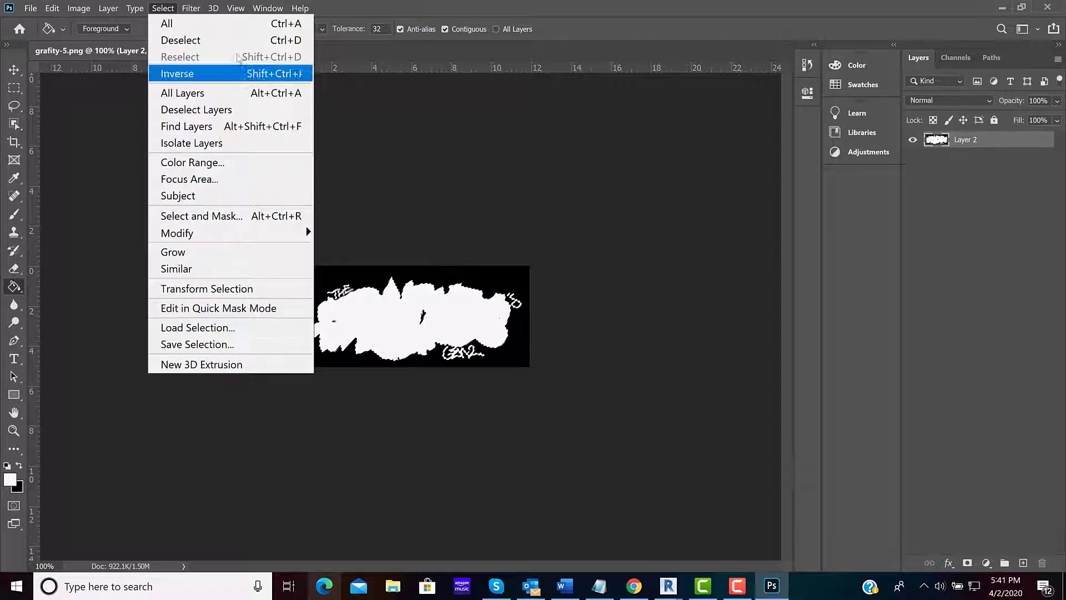
left_click(201, 40)
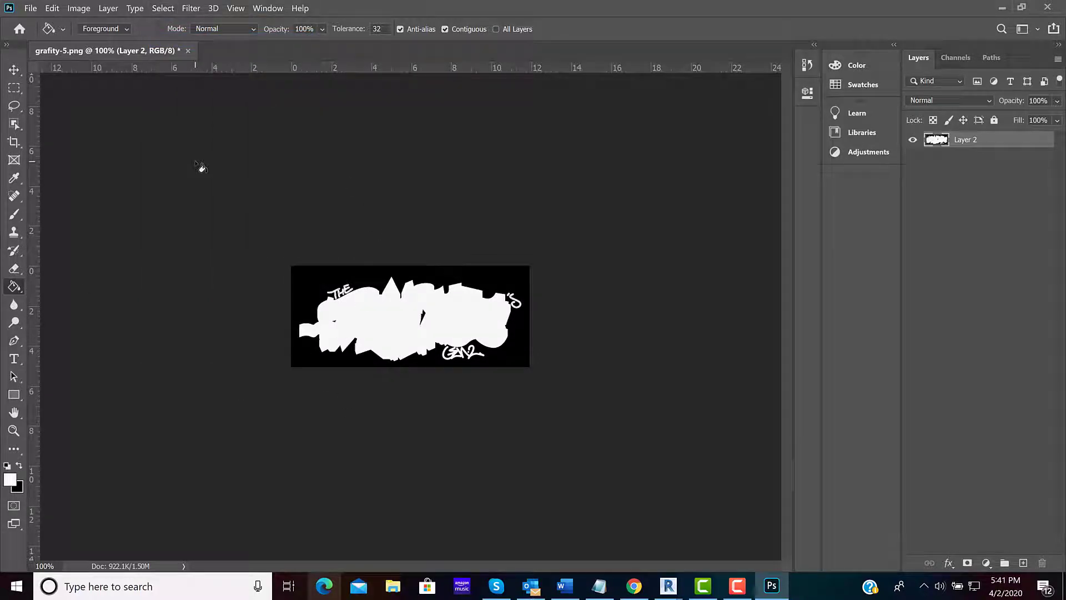
Save the black-and-white mask as PNG 'grafity-5-cut out' in the Desktop maps folder
left_click(30, 9)
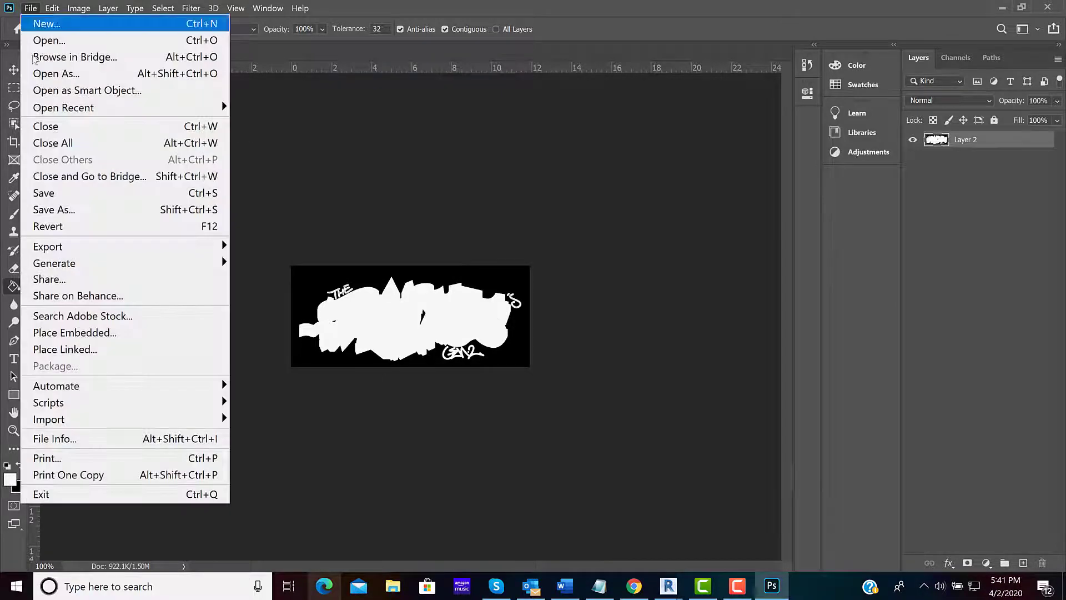
left_click(78, 215)
left_click(449, 361)
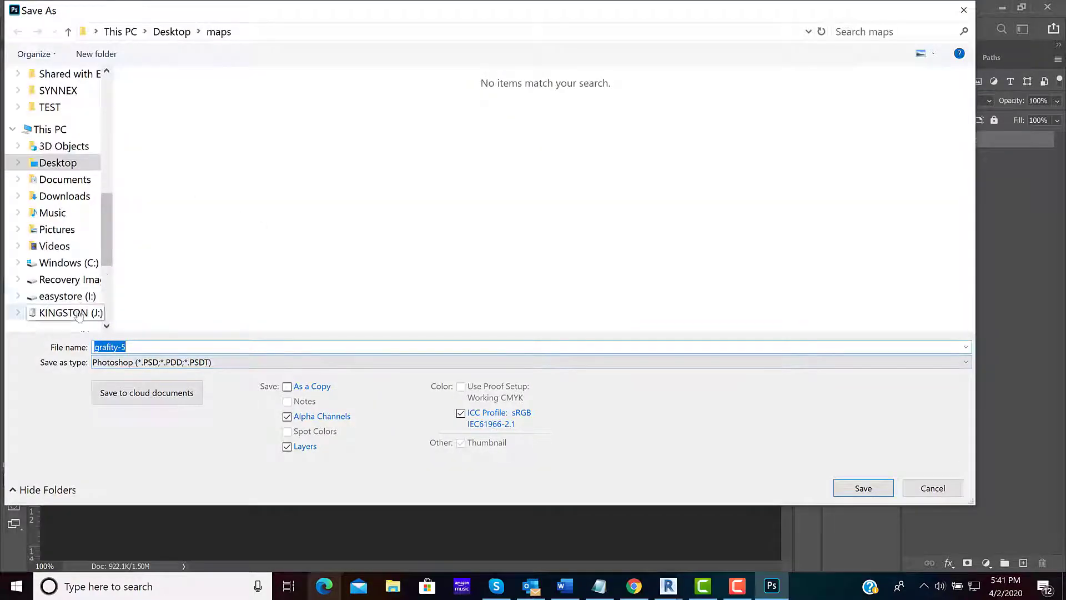
left_click_drag(109, 237, 108, 102)
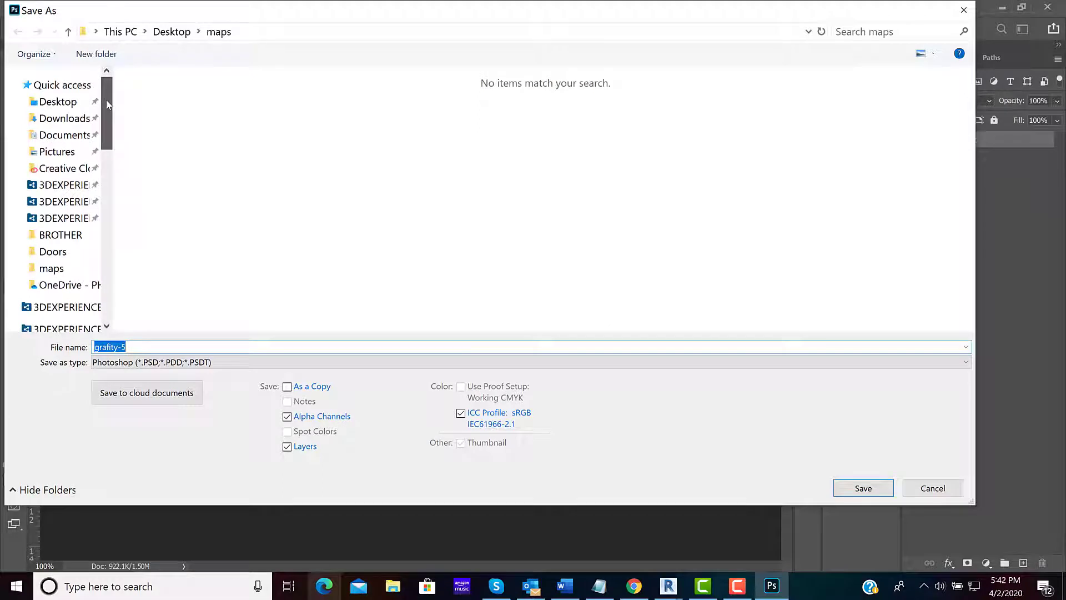
left_click(63, 104)
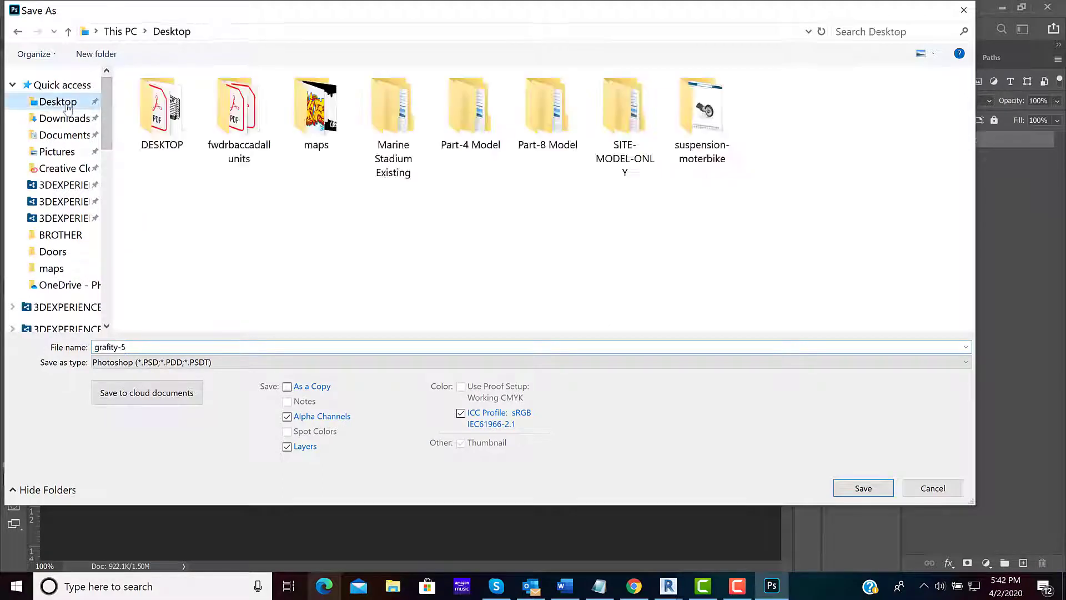
double_click(307, 115)
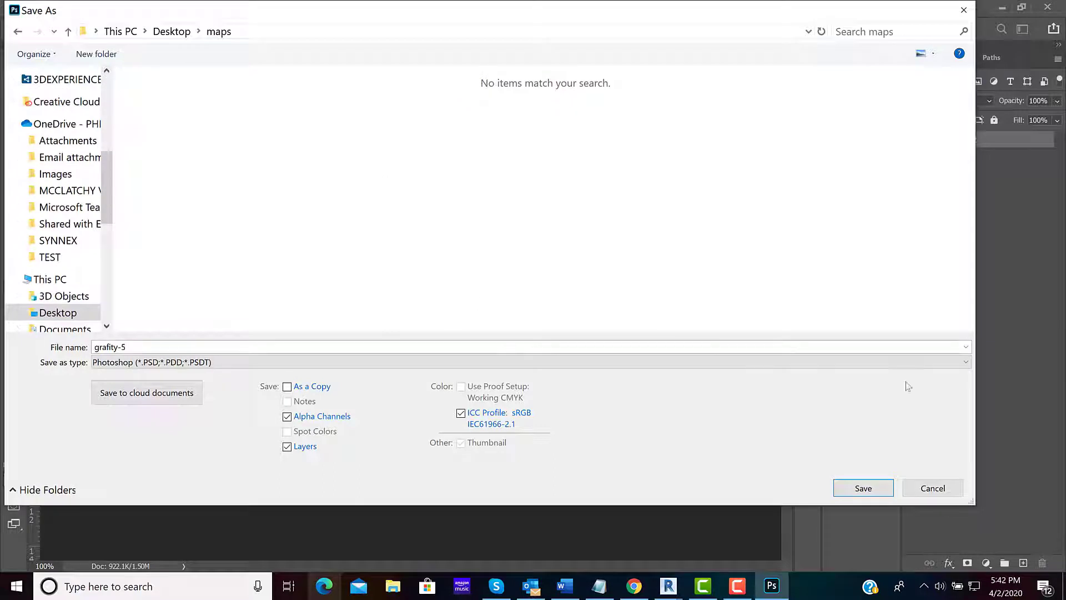
left_click(946, 363)
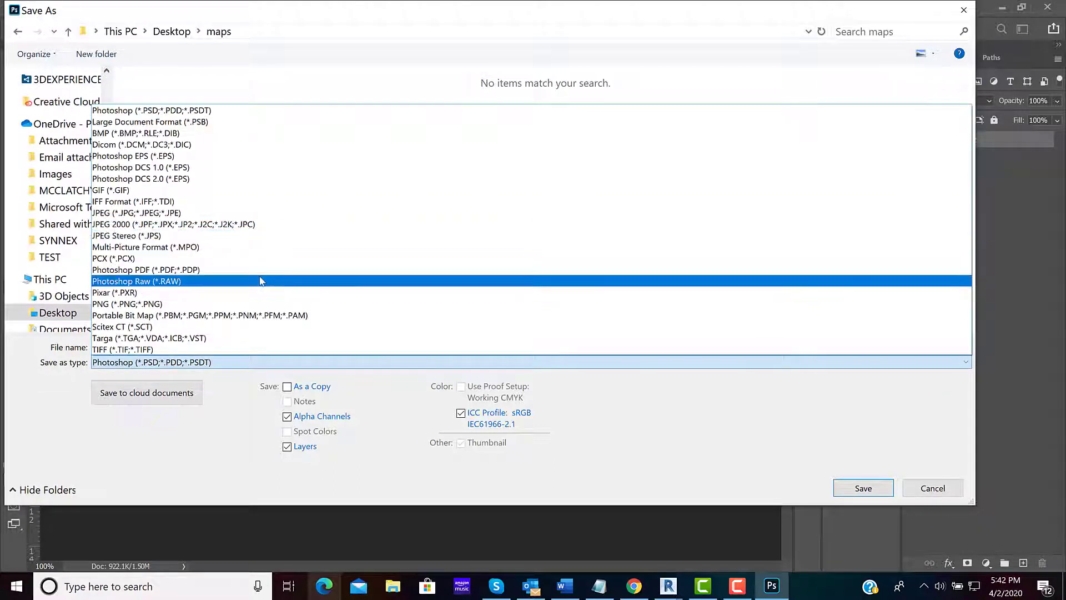
left_click(158, 305)
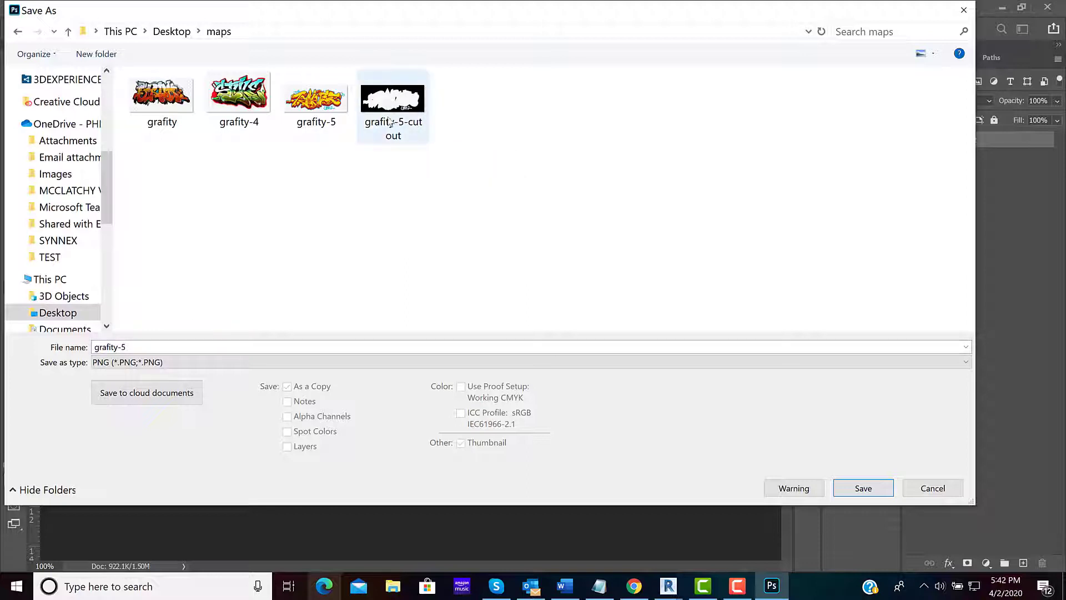
left_click(393, 122)
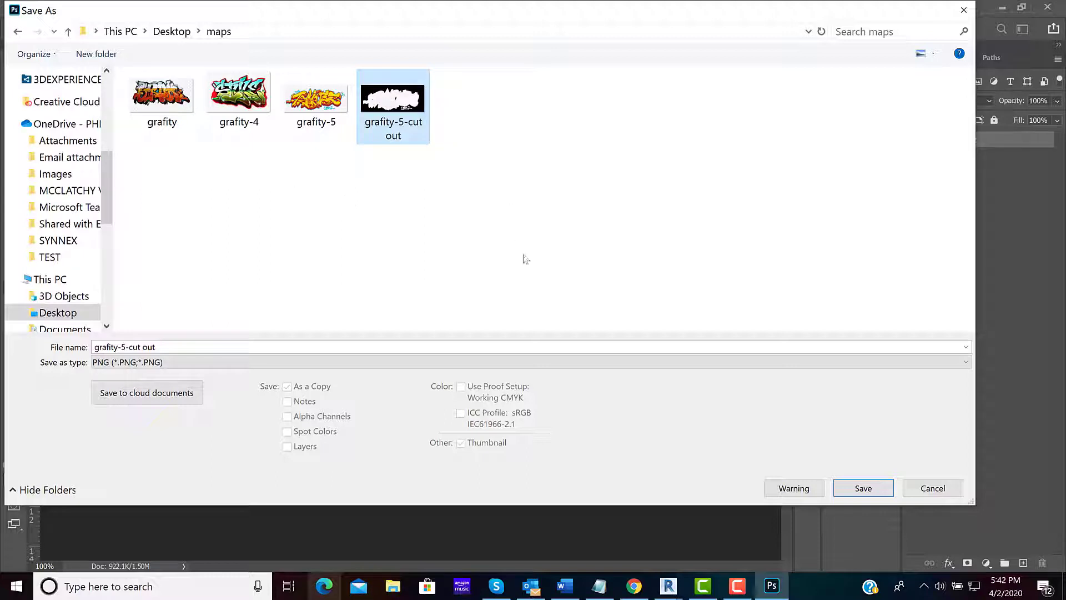
left_click(933, 488)
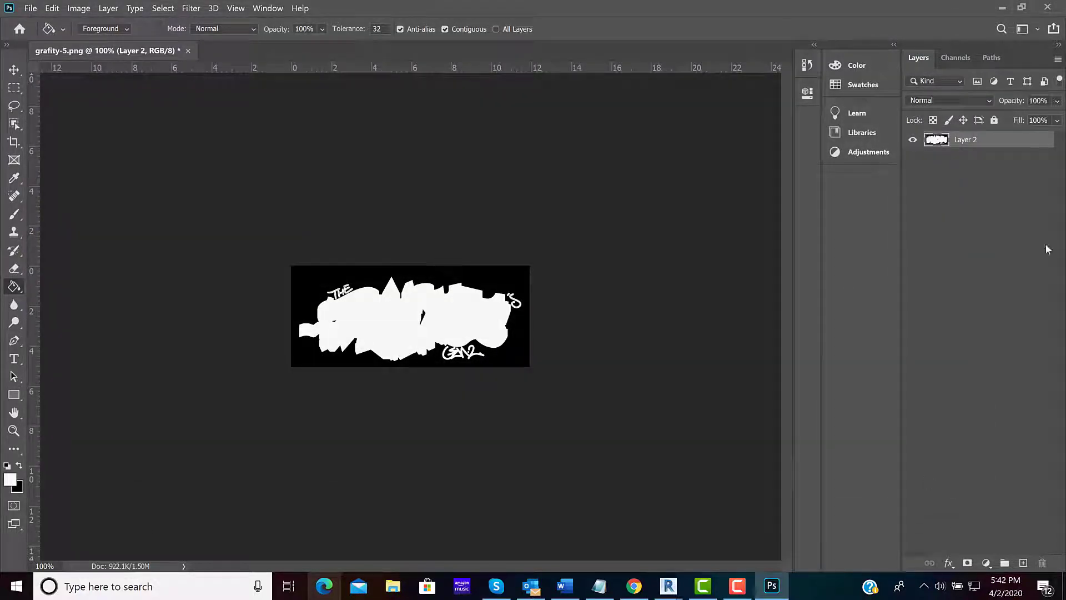
Quit Photoshop without saving changes and bring Revit back to the front
left_click(1047, 6)
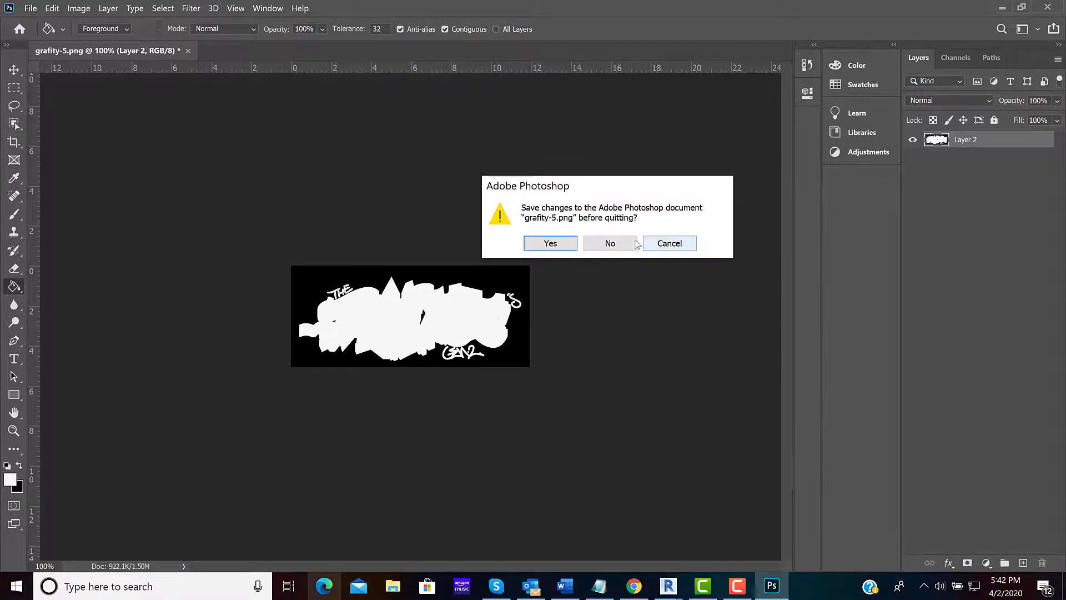
left_click(635, 243)
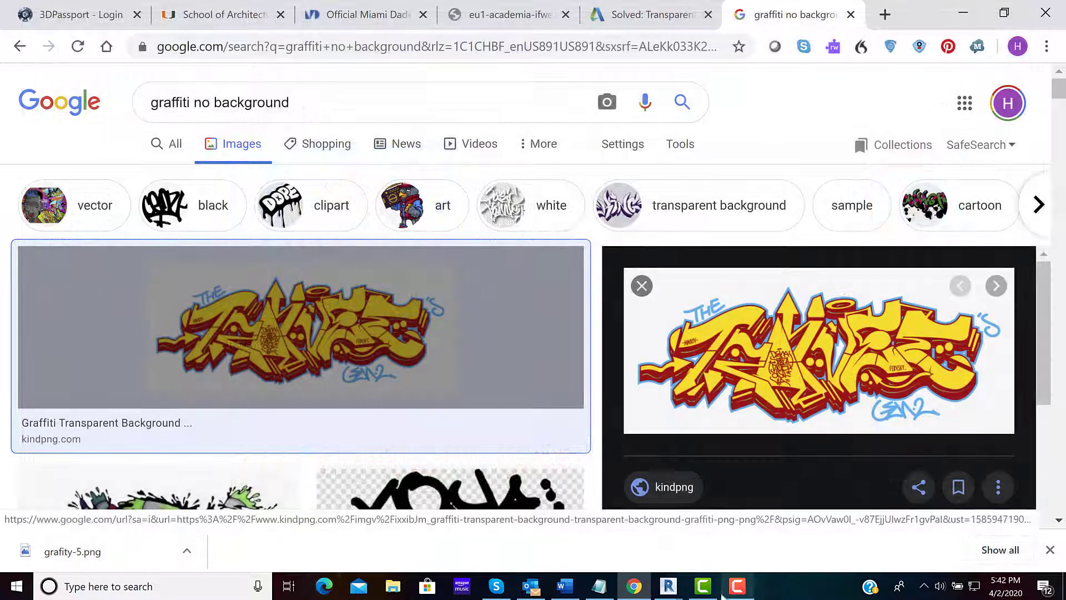
mouse_move(668, 587)
left_click(593, 534)
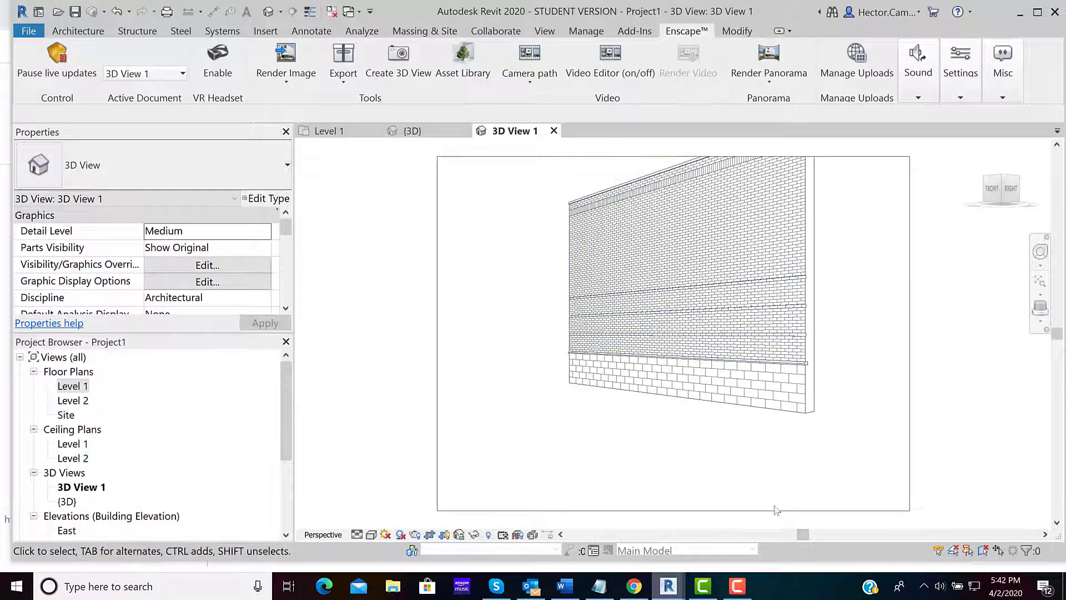
View the wall from the front, then from an angled 3D view, and go to the project browser
left_click(996, 190)
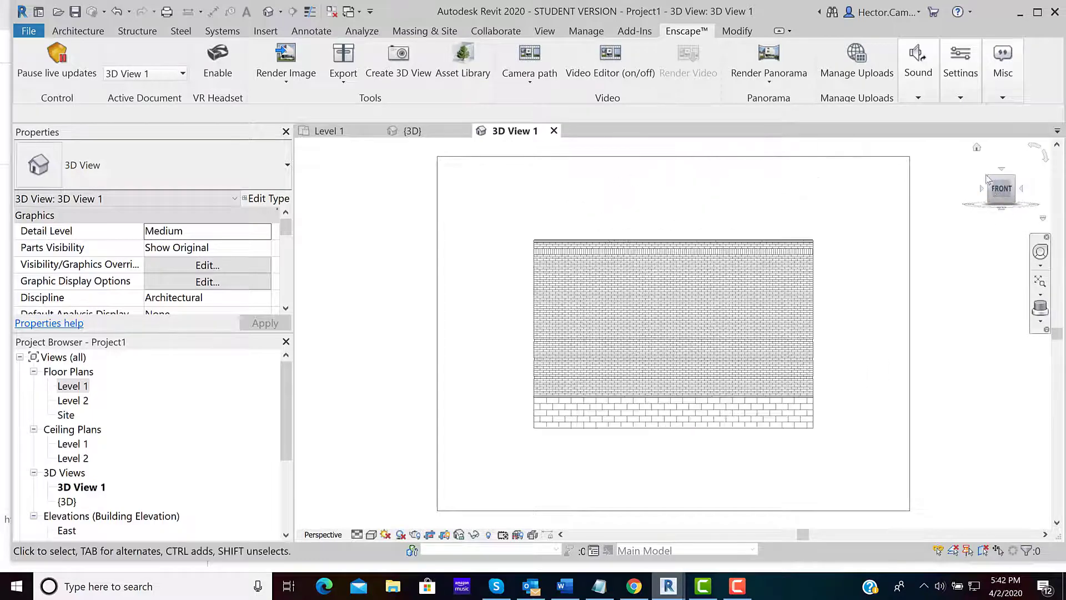
left_click(977, 148)
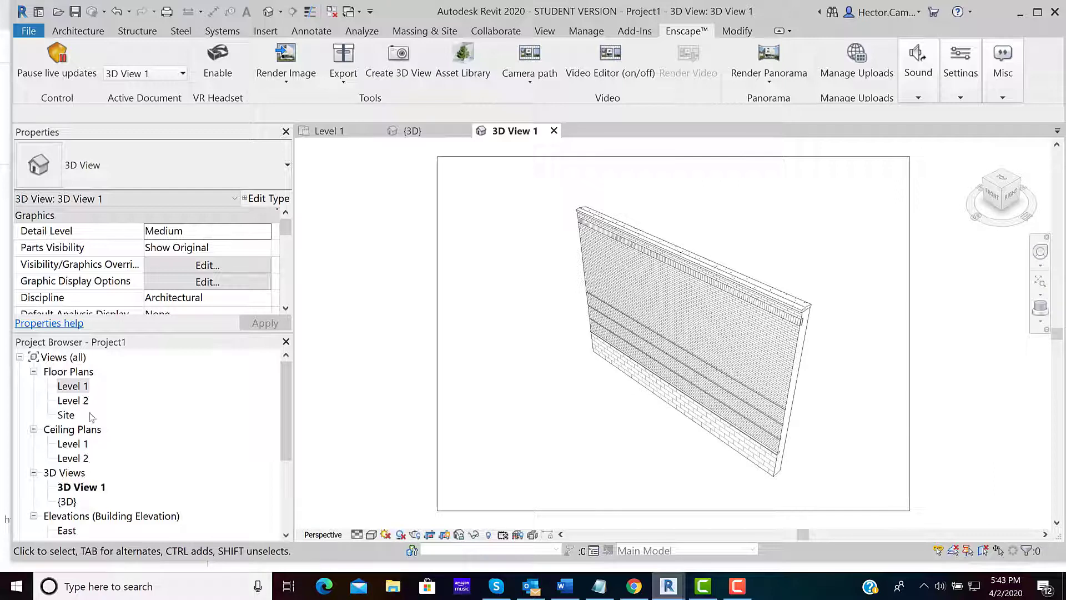
left_click(73, 385)
scroll(193, 471, "down", 1)
scroll(193, 471, "down", 2)
Open the South elevation, enlarge the wall in view, and show the project's Decal Types
double_click(72, 474)
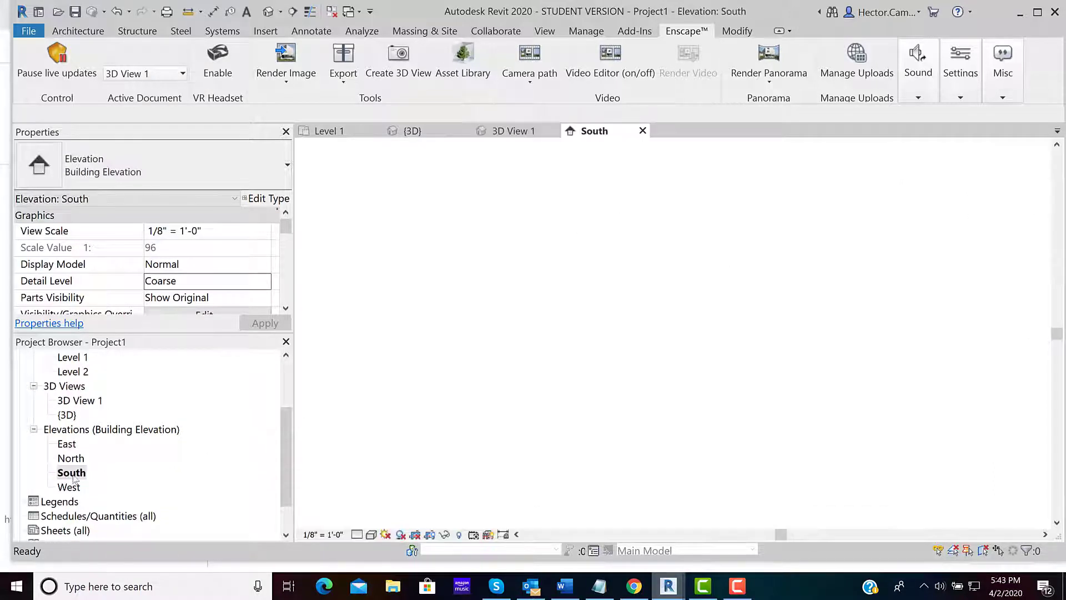
scroll(499, 287, "up", 3)
middle_click_drag(504, 276, 583, 247)
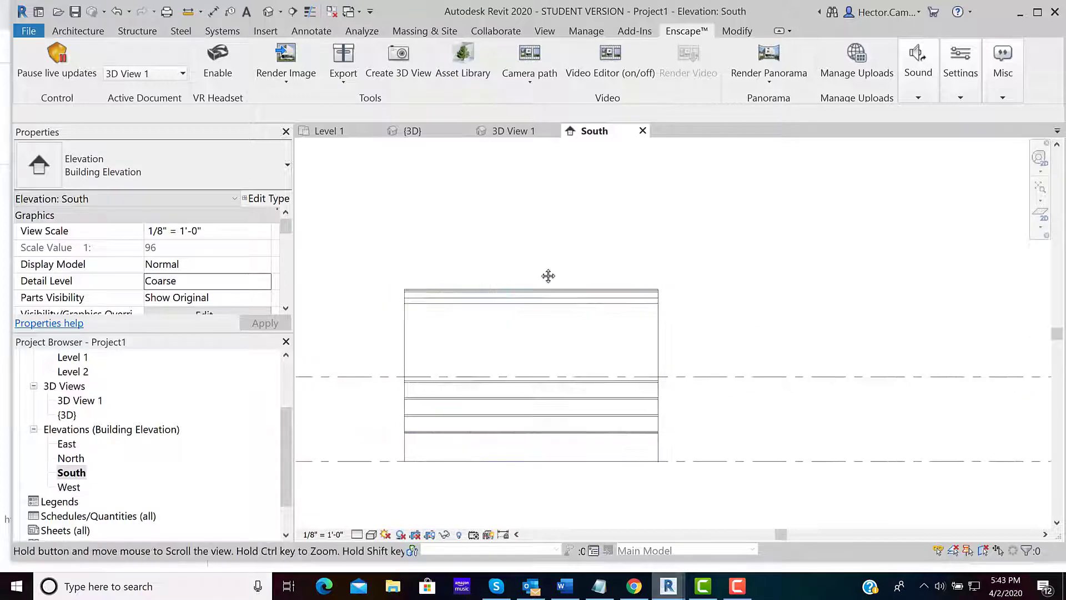
left_click(267, 34)
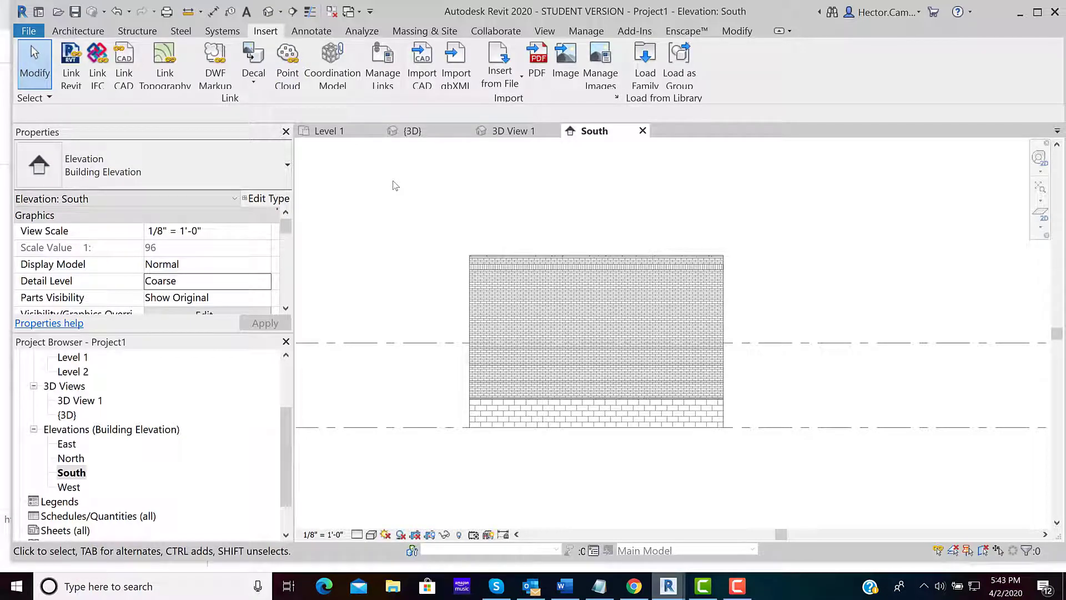
left_click(261, 81)
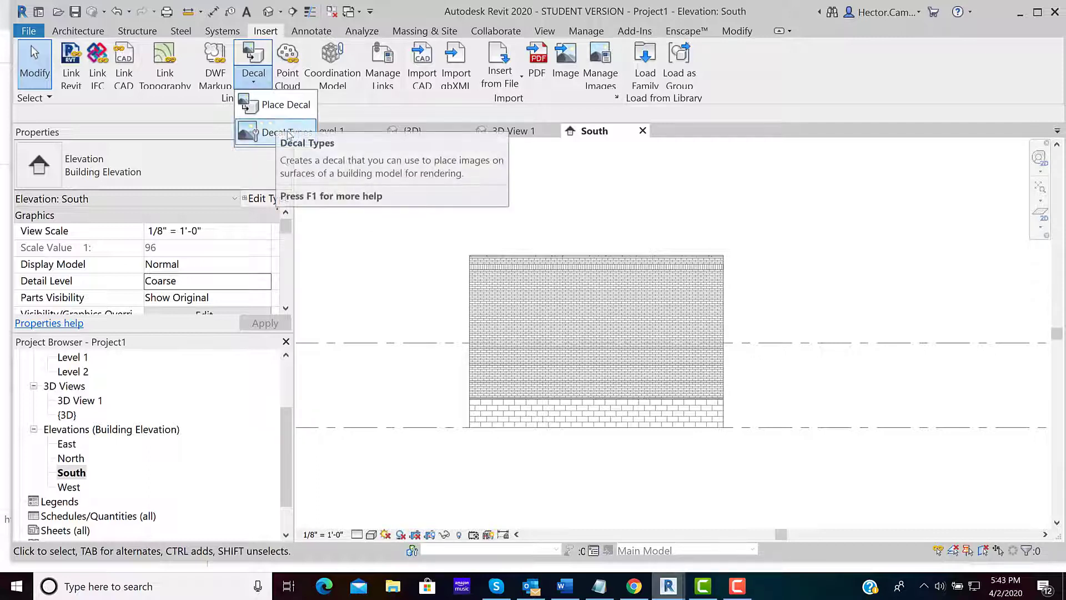
left_click(270, 130)
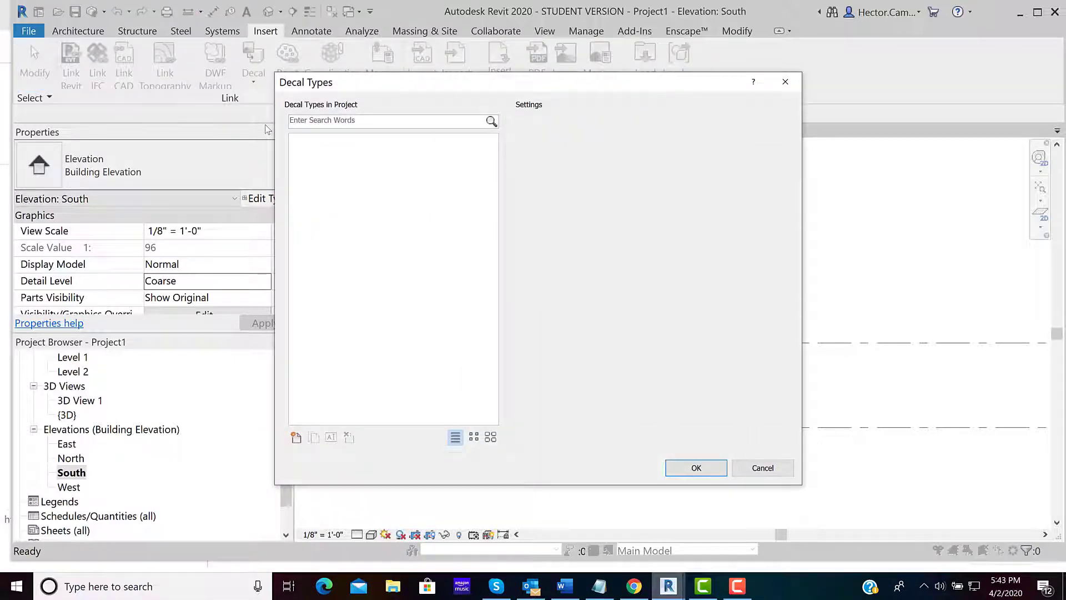
Create a new decal type named GRAFITI-1
left_click(295, 437)
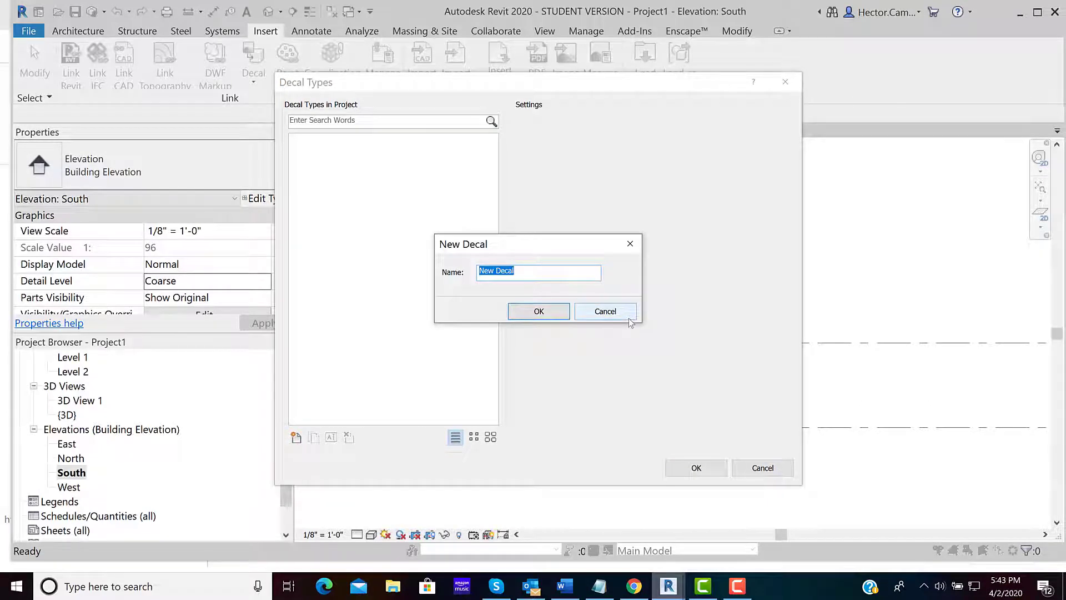
key("BackSpace")
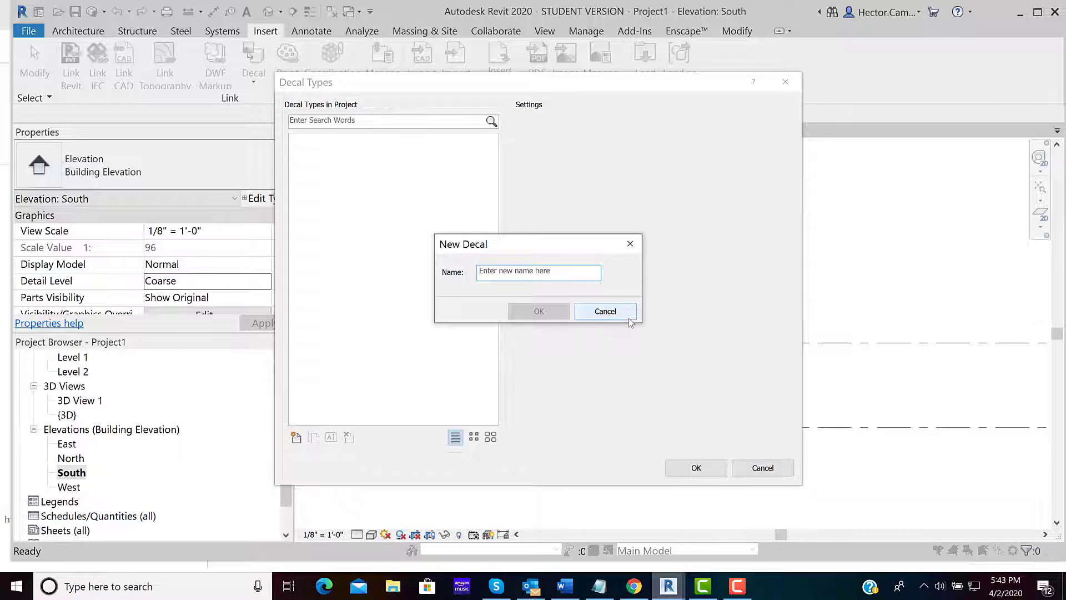
type("GRAFITTI-1")
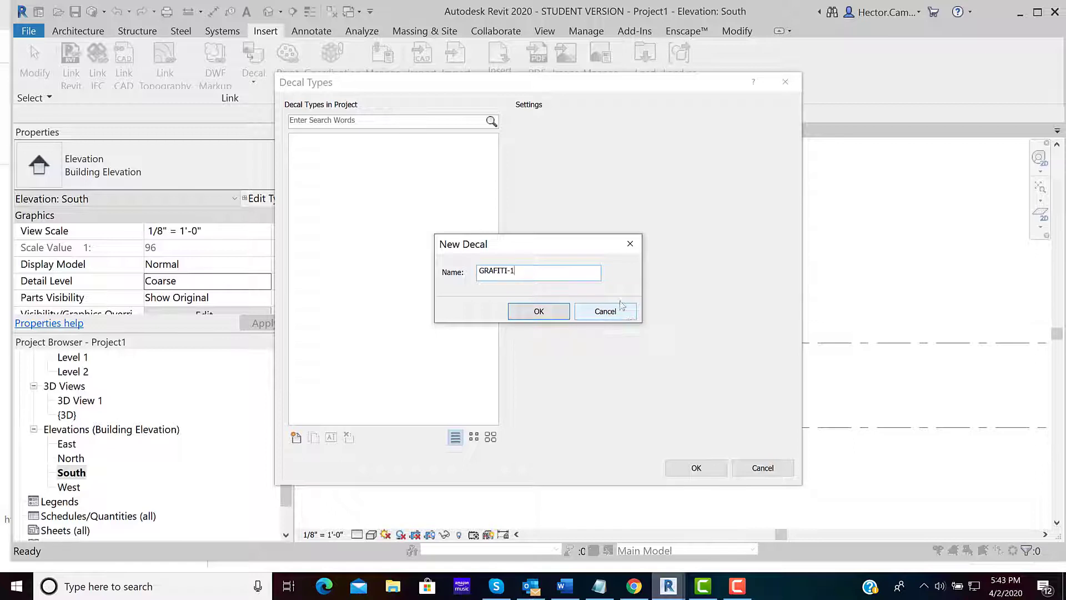
left_click(538, 315)
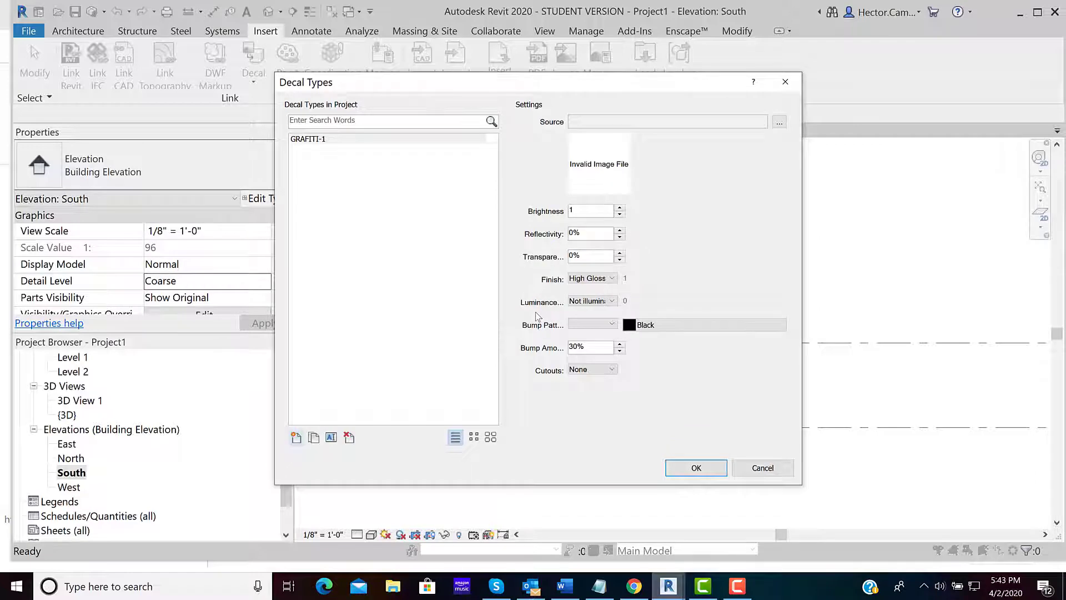
Set GRAFITI-1's source image to grafity-5.png from Desktop > maps
left_click(779, 122)
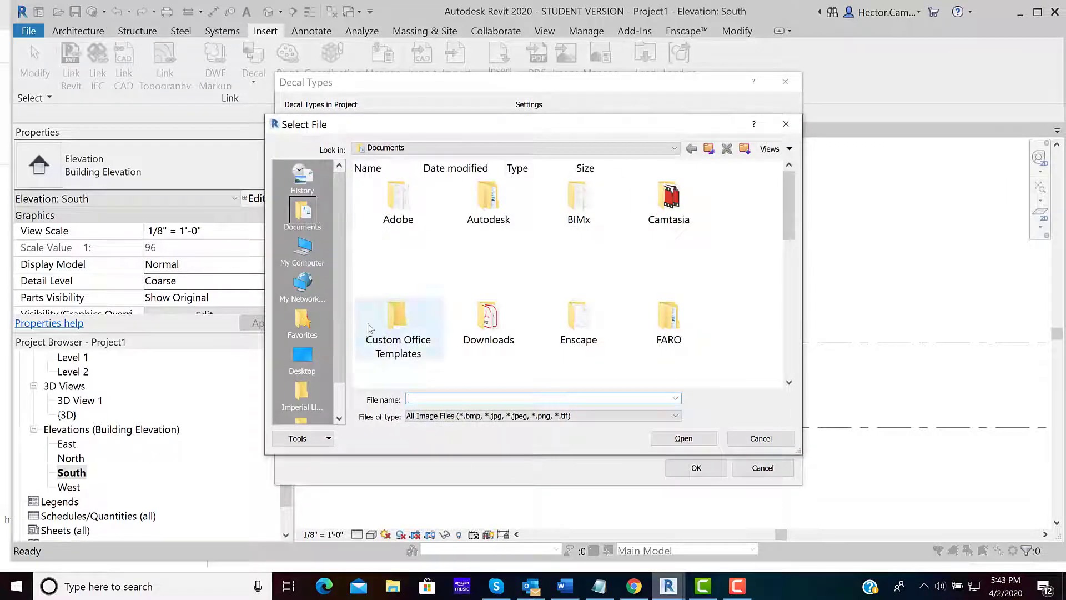
left_click(304, 358)
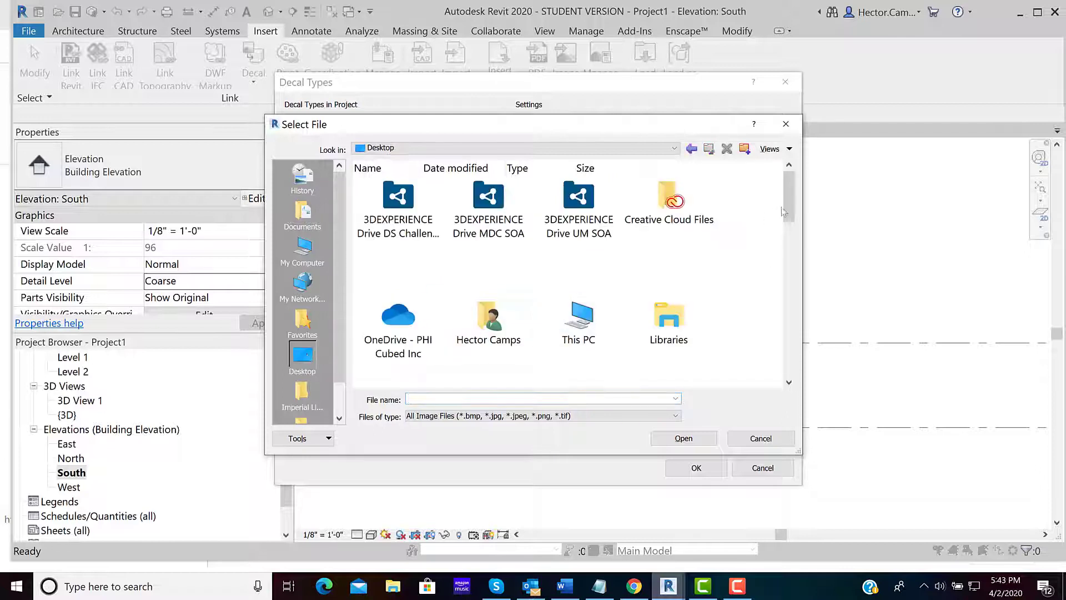
mouse_move(784, 211)
left_mouse_down()
mouse_move(804, 306)
mouse_move(801, 261)
left_mouse_up()
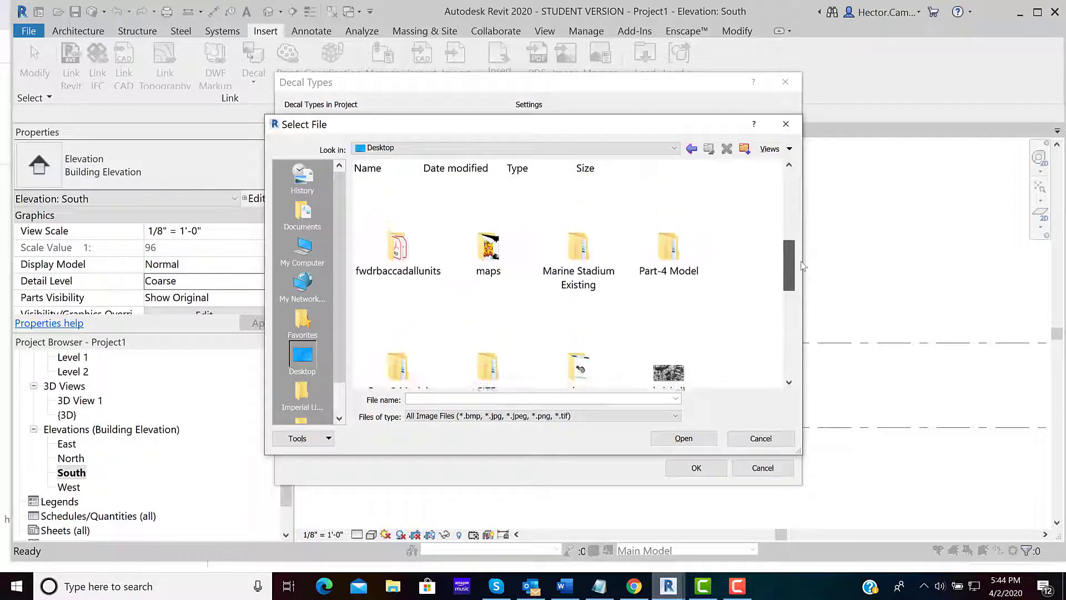
mouse_move(800, 261)
left_mouse_down()
mouse_move(810, 253)
mouse_move(821, 374)
mouse_move(815, 248)
left_mouse_up()
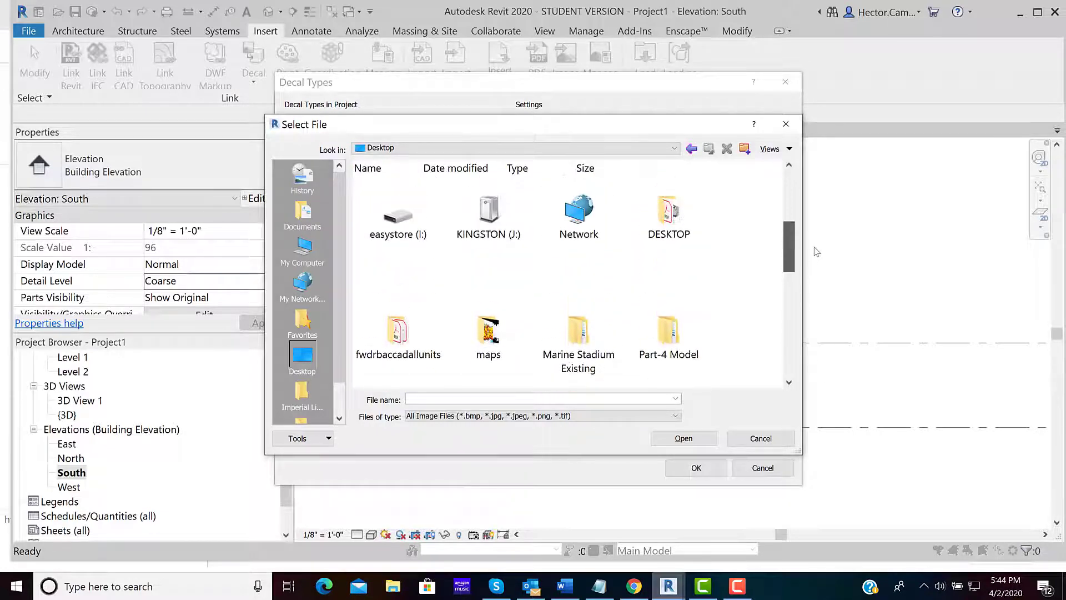
left_click(490, 332)
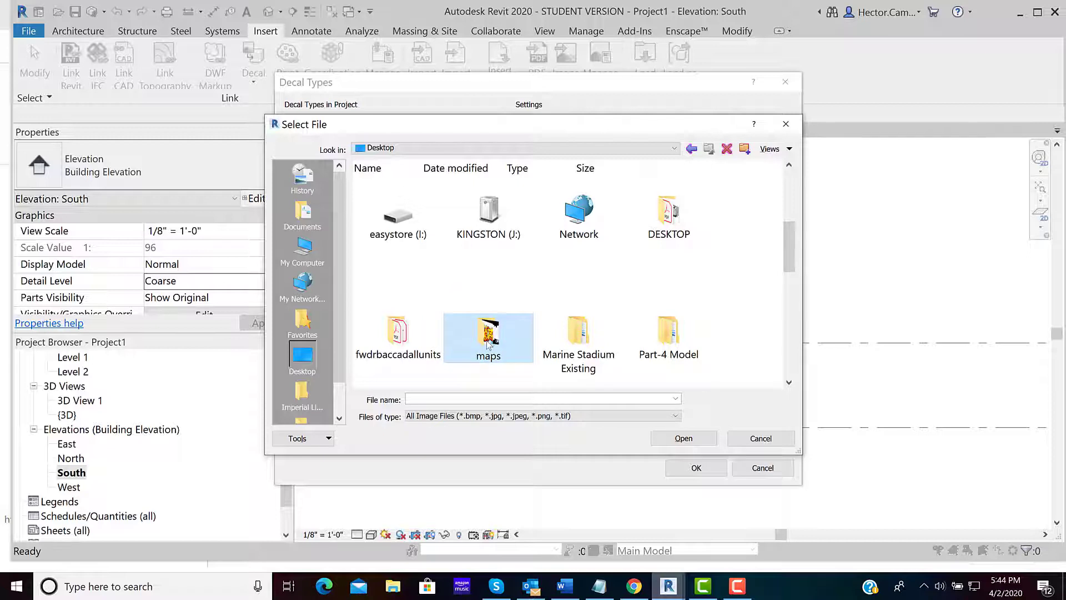
double_click(488, 344)
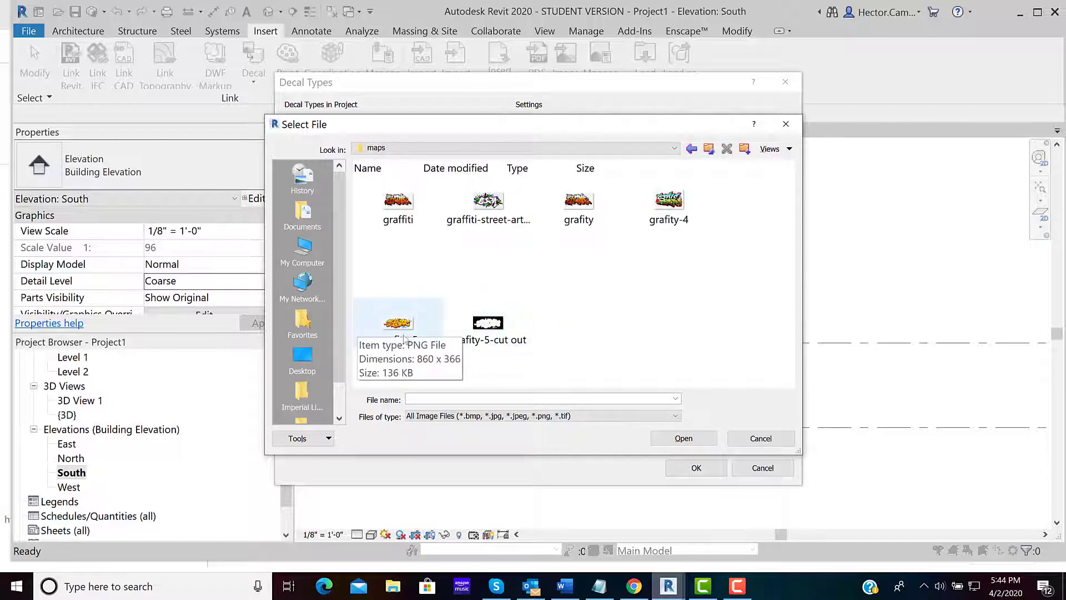
left_click(404, 338)
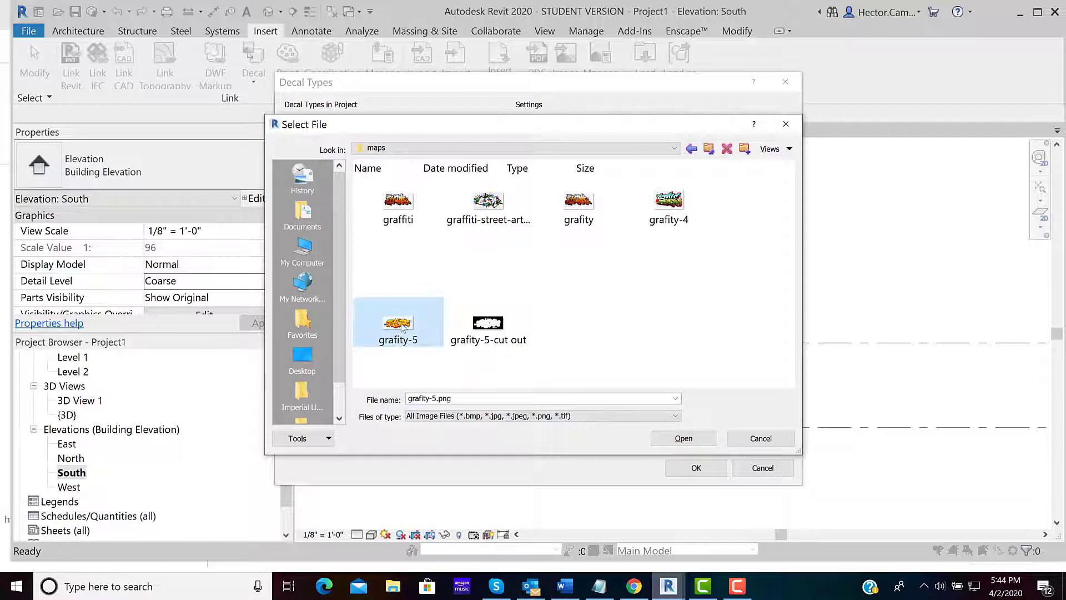
left_click(683, 438)
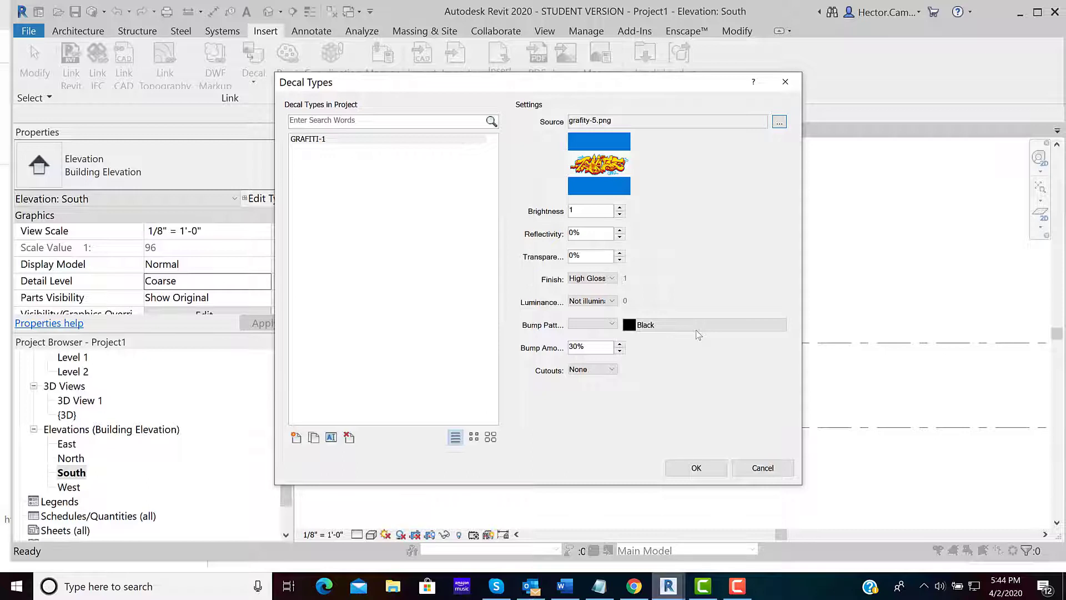
Set GRAFITI-1's cutout to the image file grafity-5-cut out.png
left_click(612, 370)
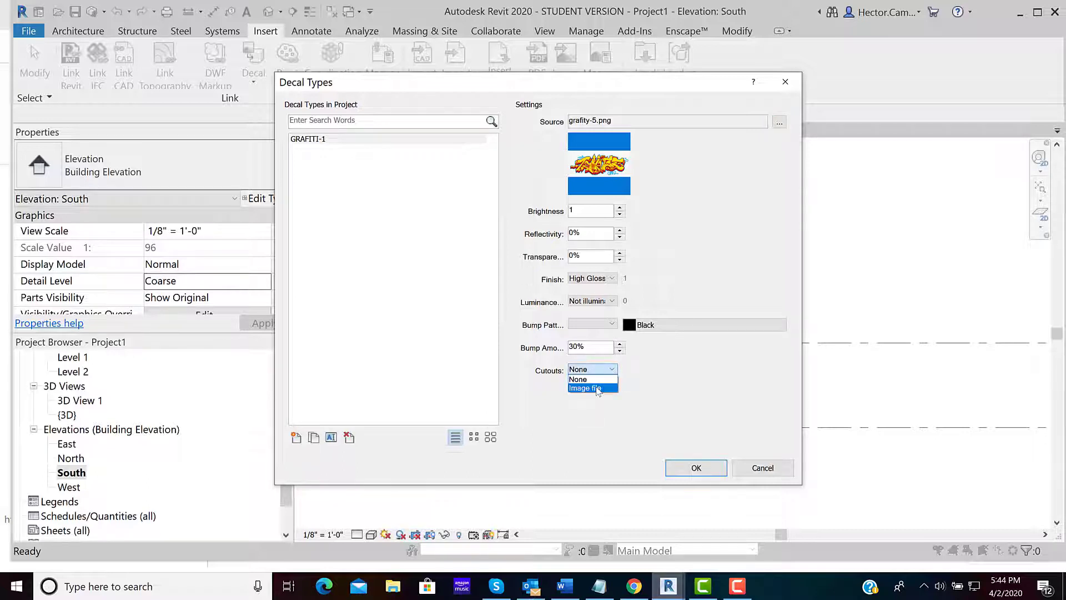
left_click(597, 388)
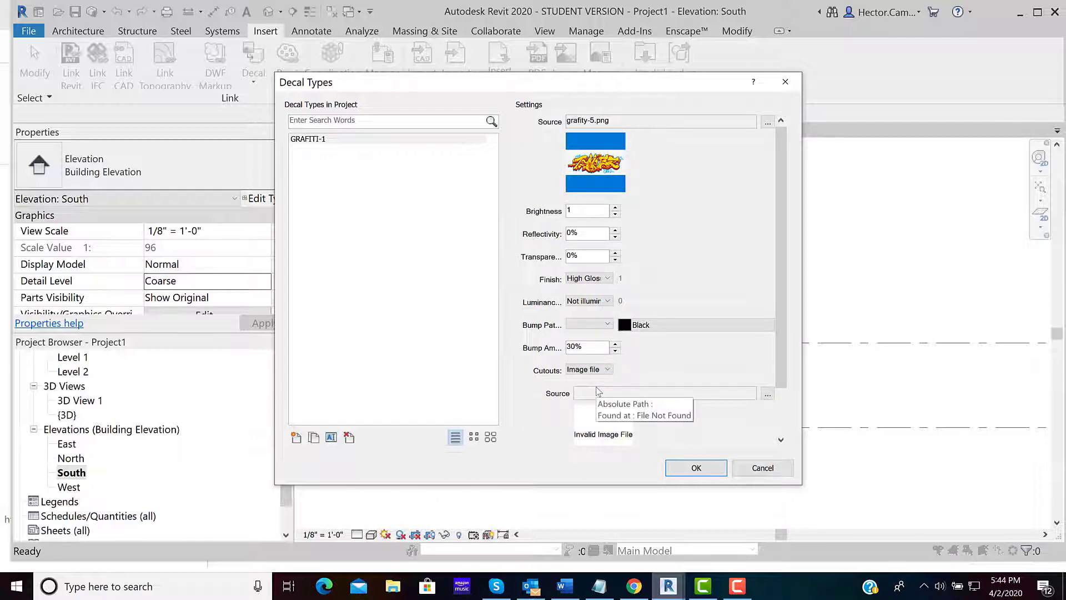
left_click(768, 395)
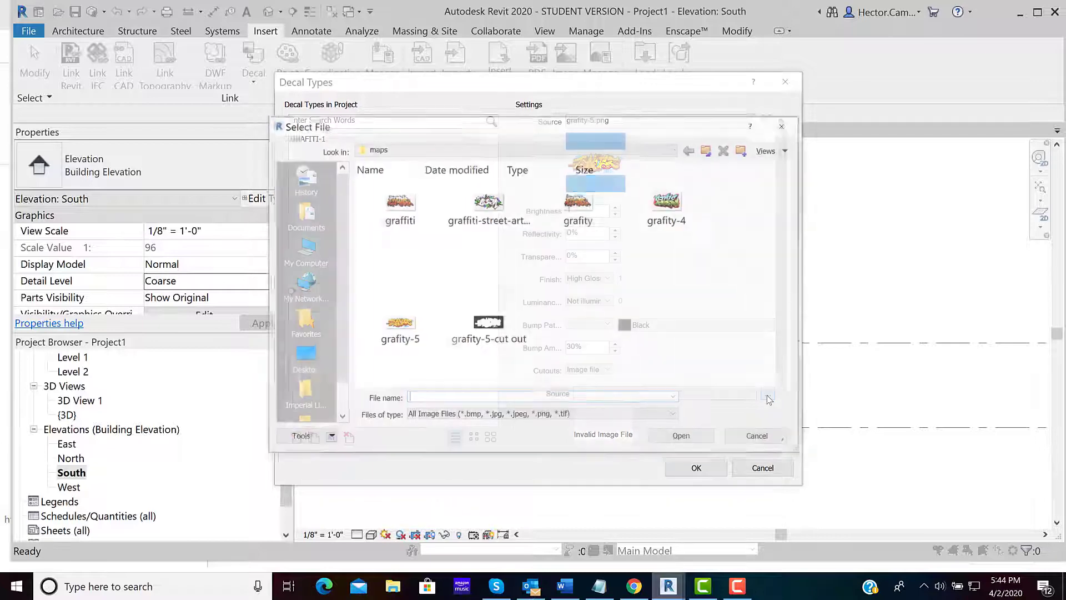
left_click(498, 336)
left_click(683, 438)
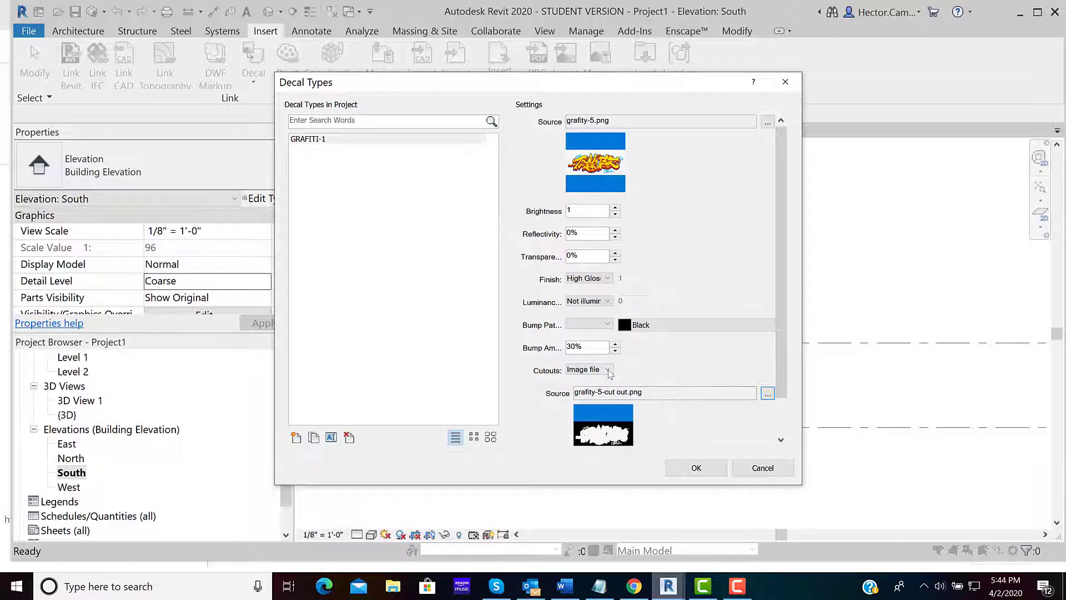
Keep image-file cutouts and confirm the GRAFITI-1 decal type settings
left_click(607, 370)
left_click(606, 373)
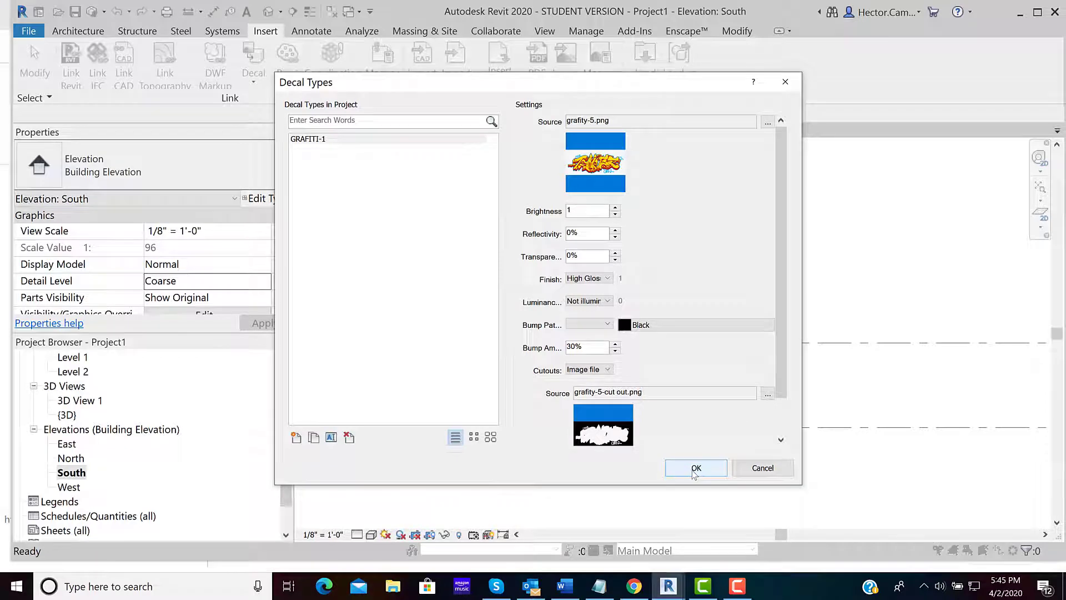
left_click(694, 469)
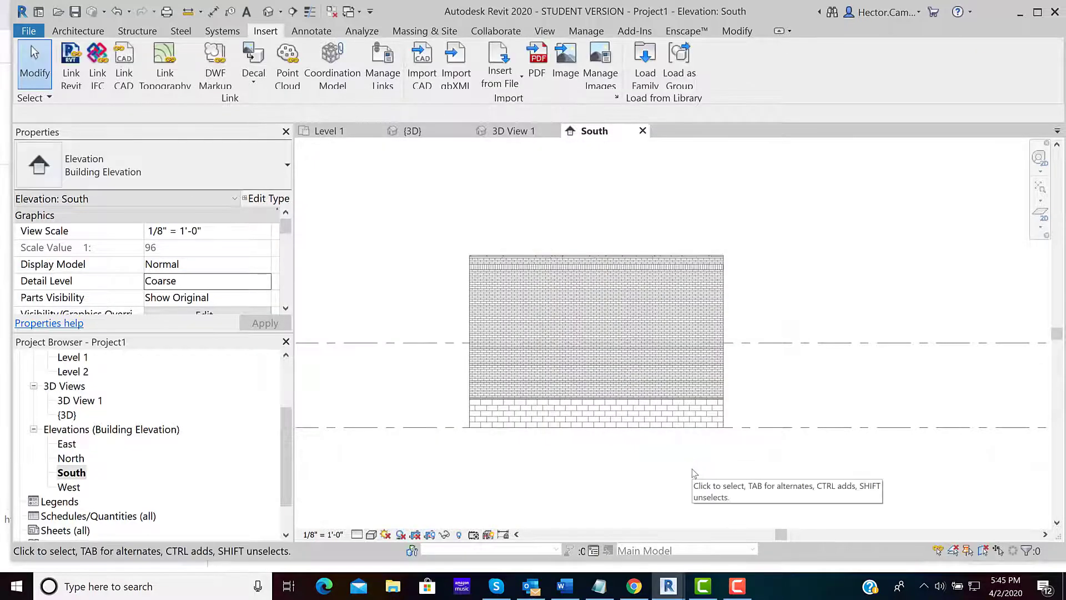
Place a GRAFITI-1 decal on the upper face of the south brick wall
left_click(255, 81)
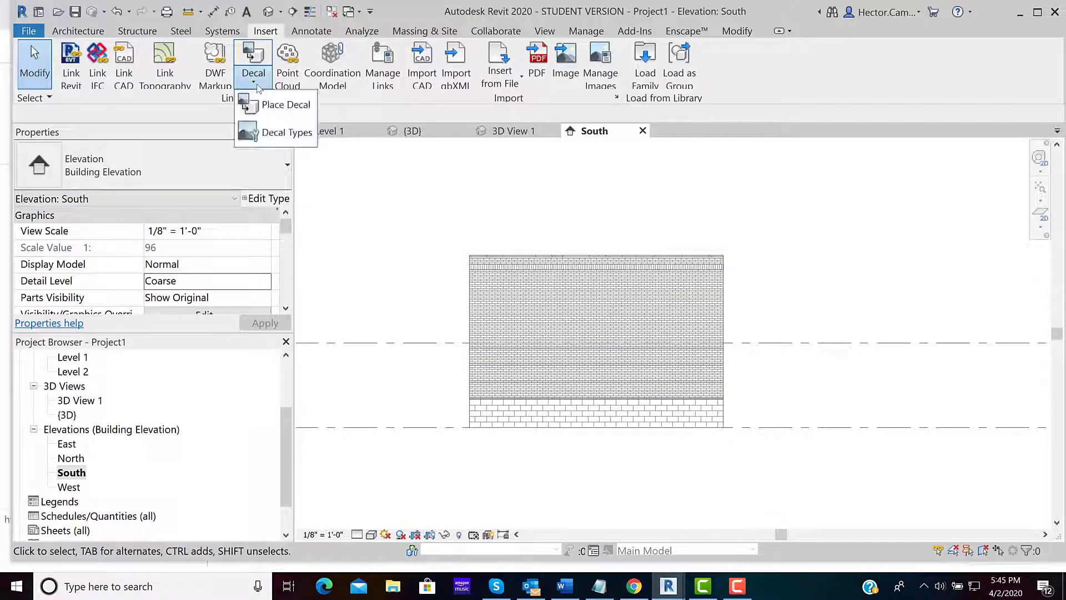
left_click(275, 103)
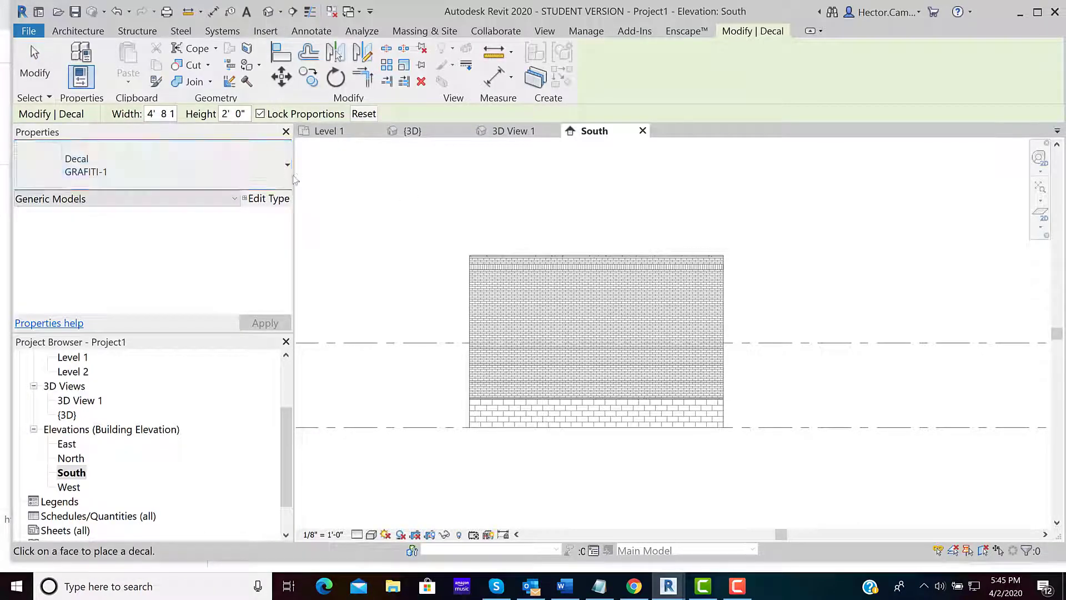
left_click(283, 175)
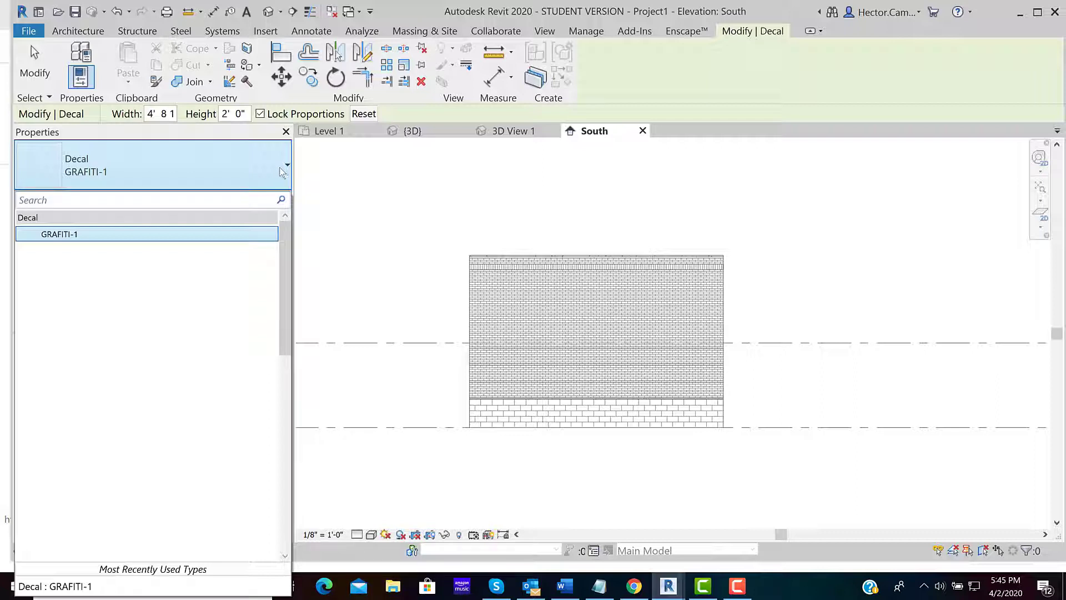
left_click(165, 161)
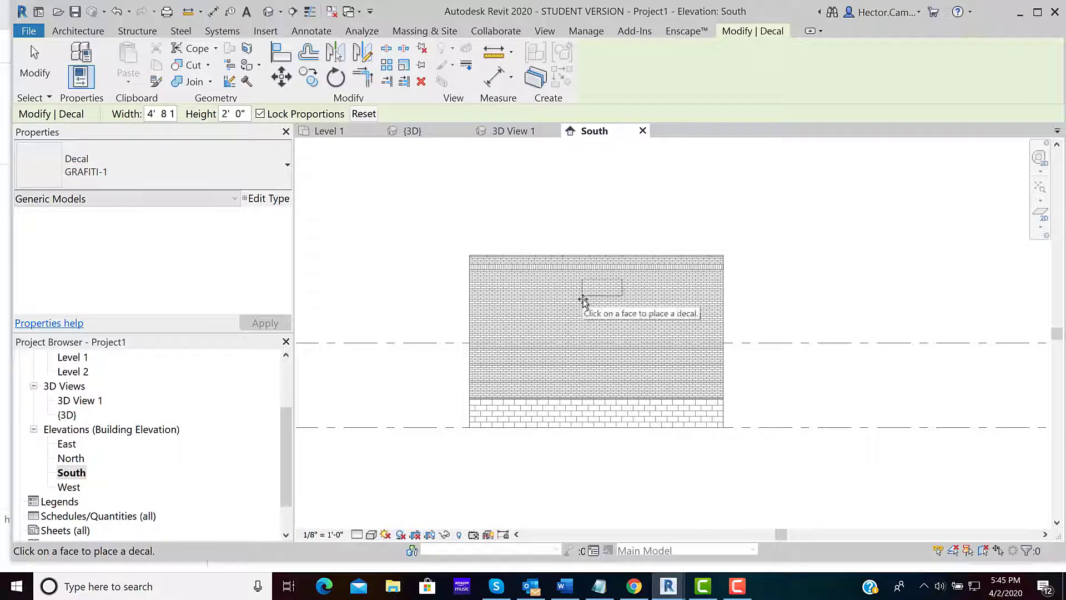
left_click(35, 71)
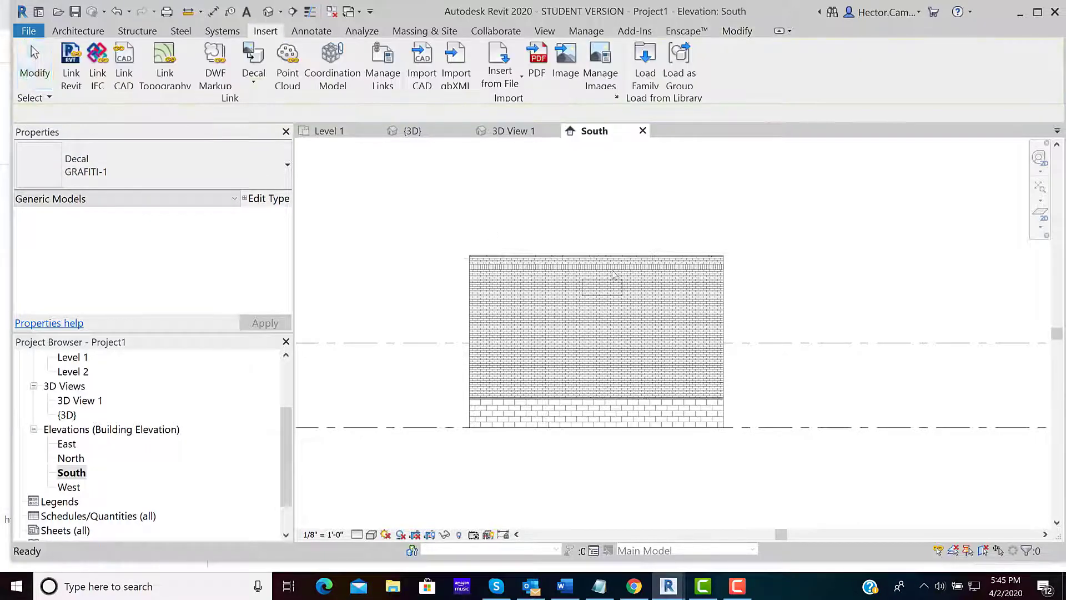
Reposition the decal and resize it to roughly 18 by 8 feet
left_click(583, 294)
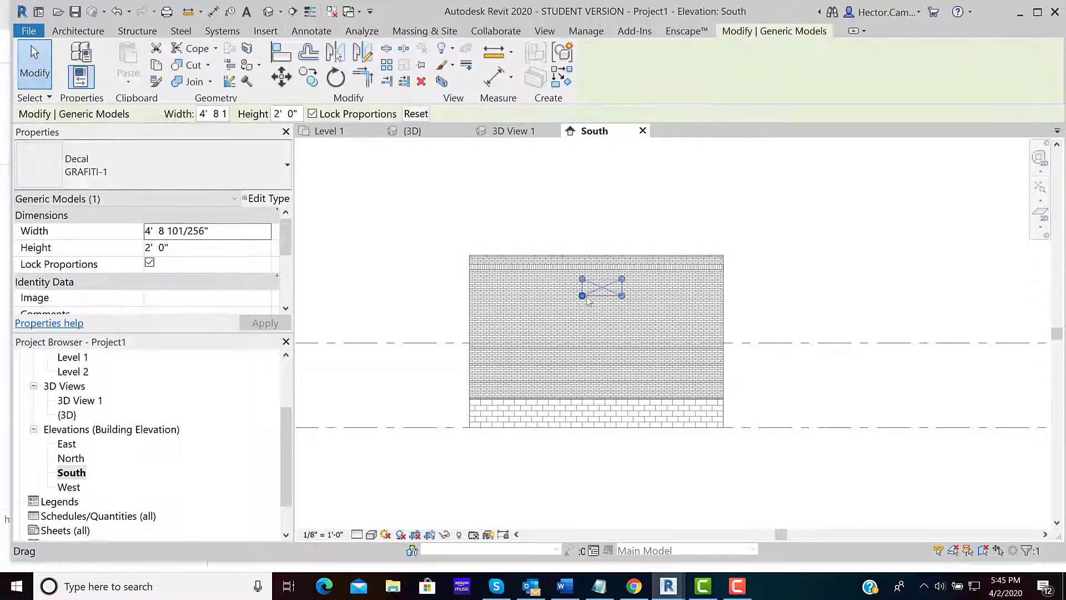
mouse_move(610, 291)
left_mouse_down()
mouse_move(604, 316)
mouse_move(539, 339)
left_mouse_up()
left_click_drag(621, 303, 692, 275)
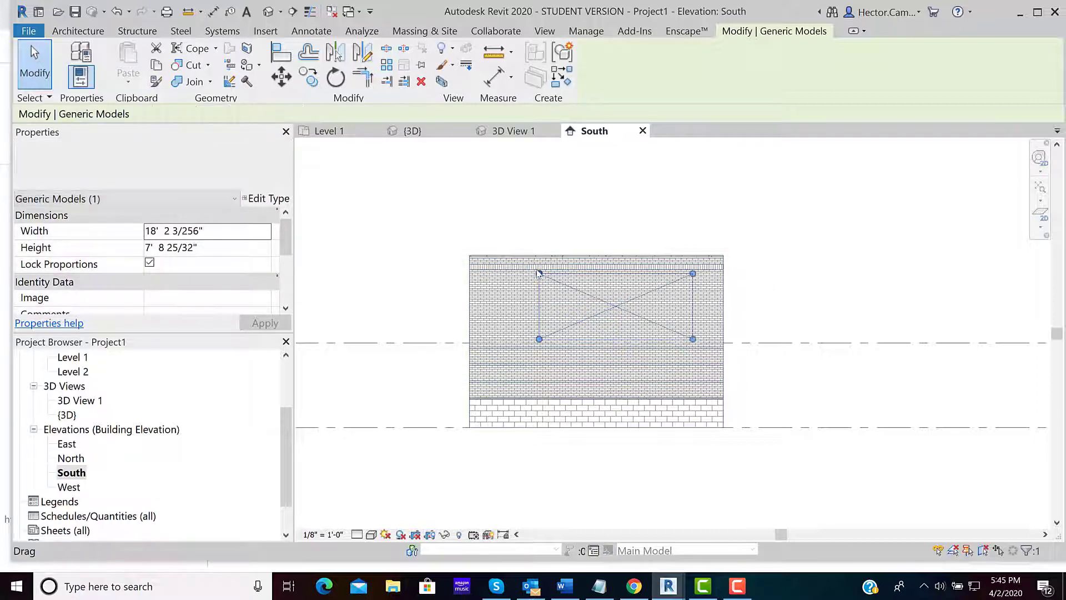
left_click_drag(539, 274, 520, 266)
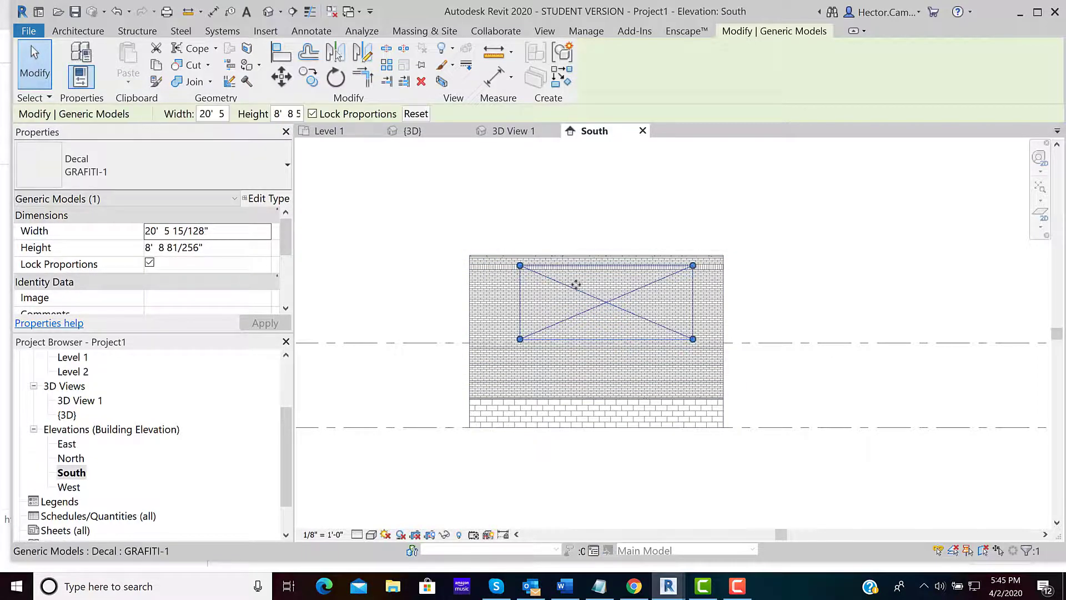
left_click_drag(612, 288, 593, 286)
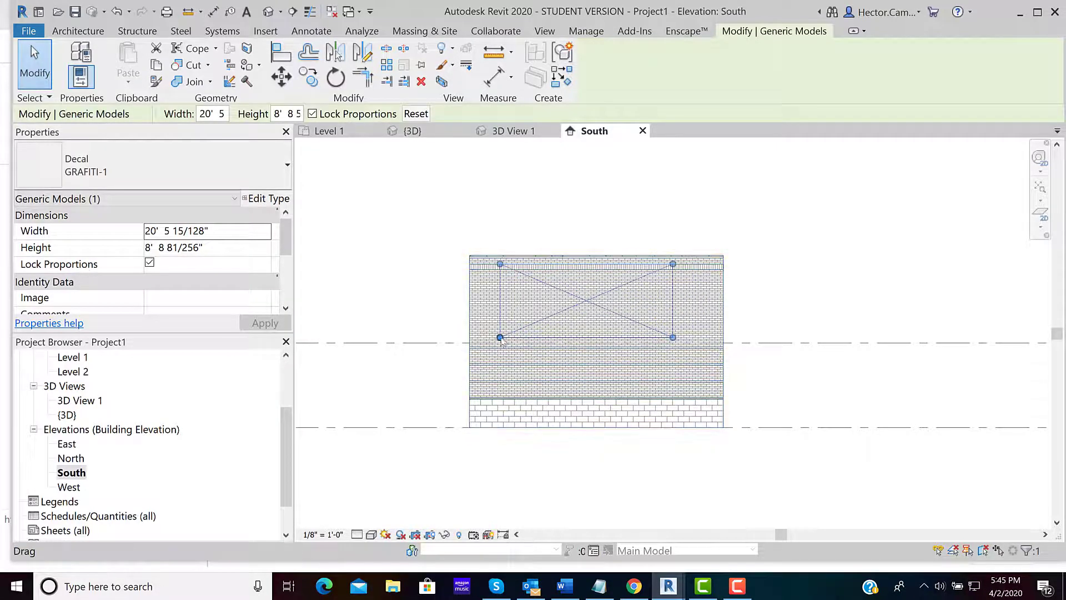
left_click(768, 275)
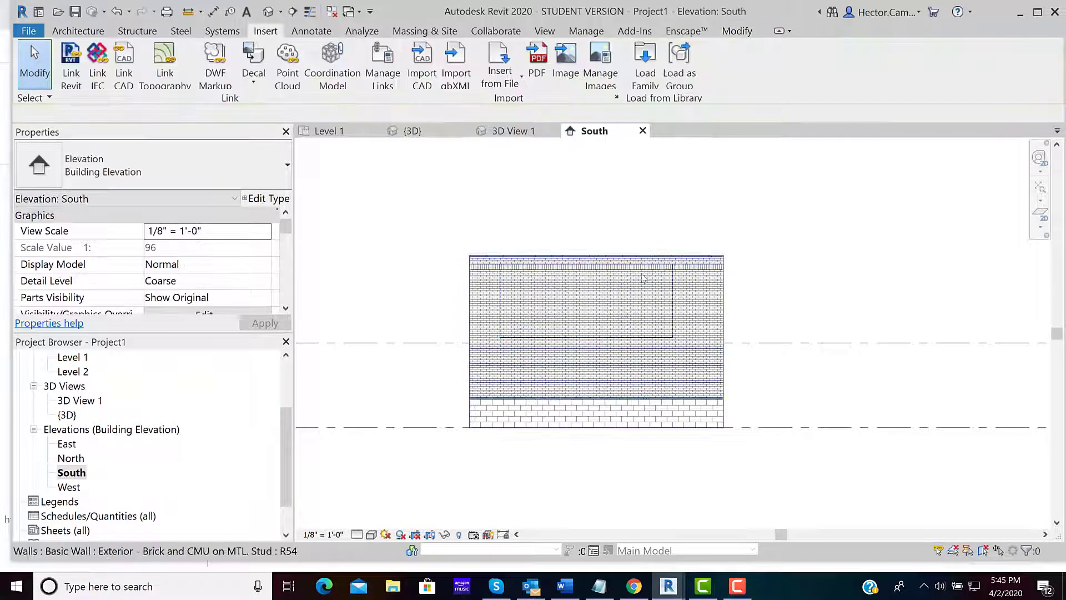
left_click(674, 300)
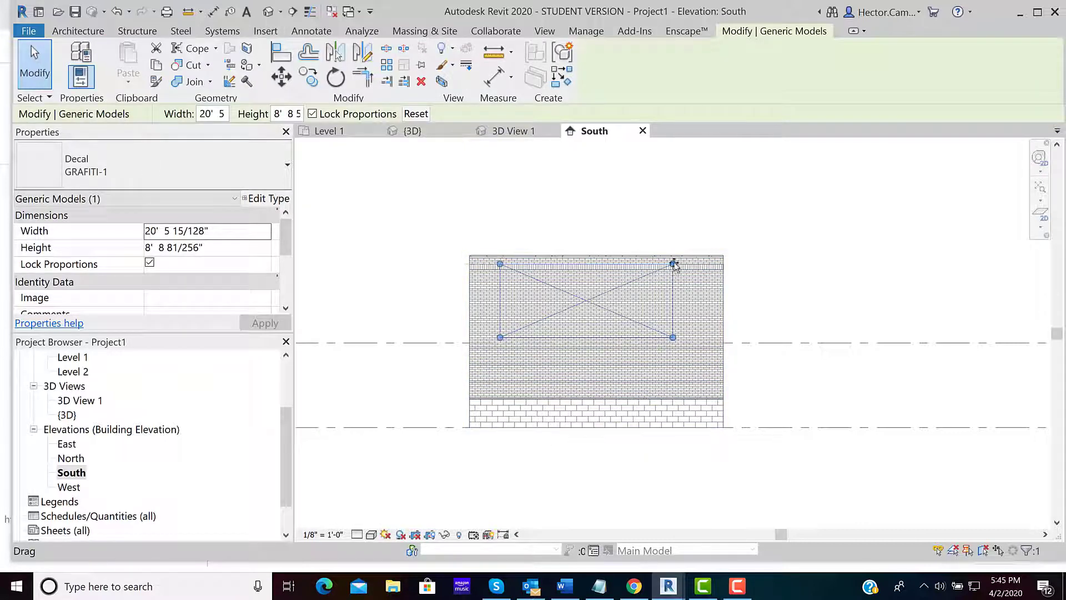
left_click_drag(673, 263, 656, 271)
left_click(560, 452)
Show the South elevation in Realistic style, recenter the wall, and view the Enscape render
left_click(371, 533)
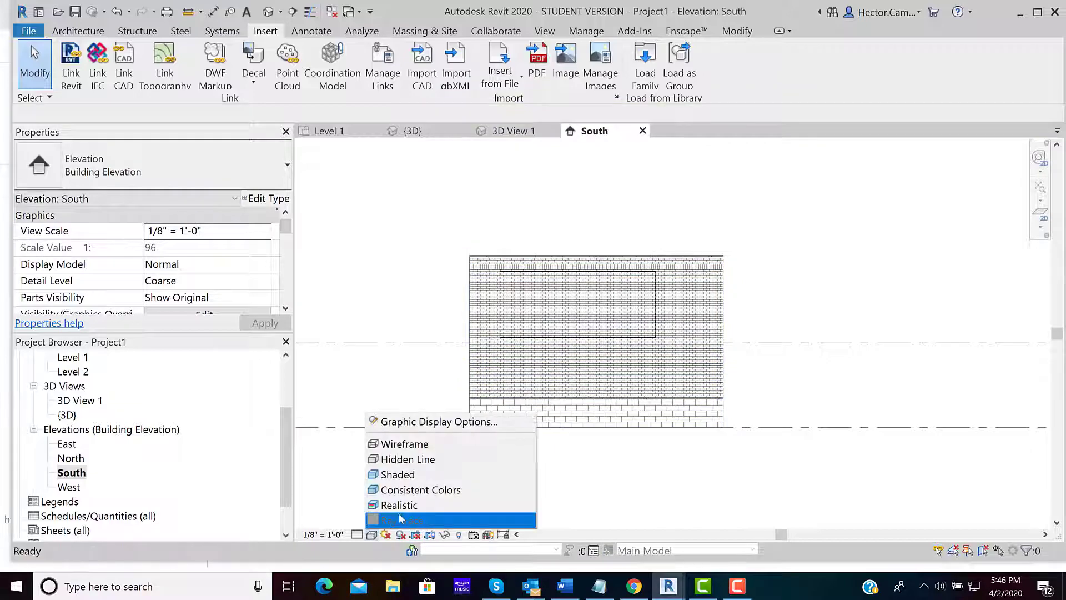
left_click(401, 505)
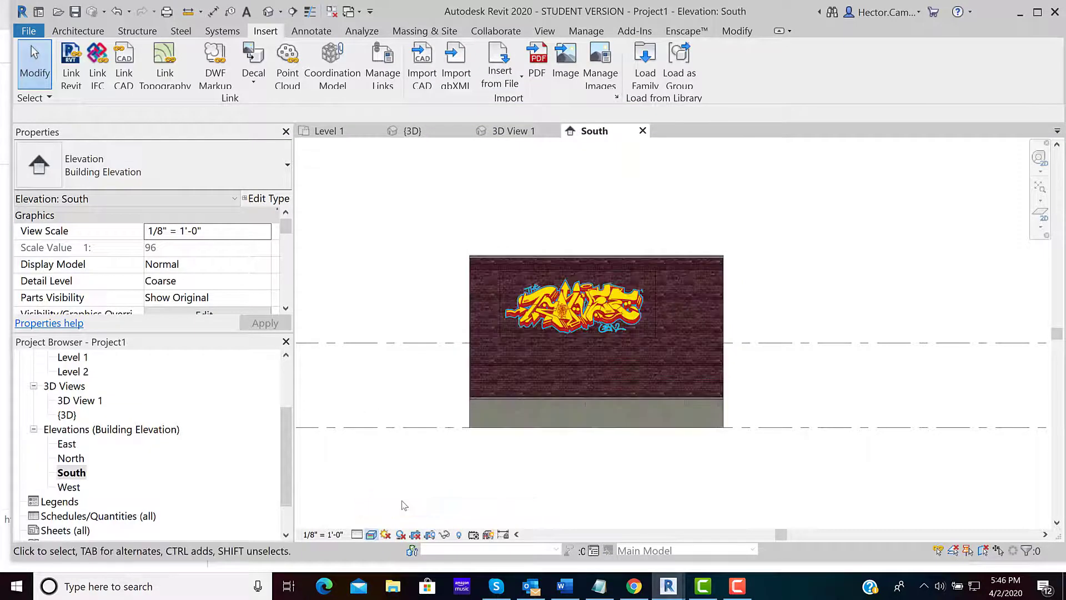
scroll(517, 350, "up", 2)
scroll(547, 336, "up", 3)
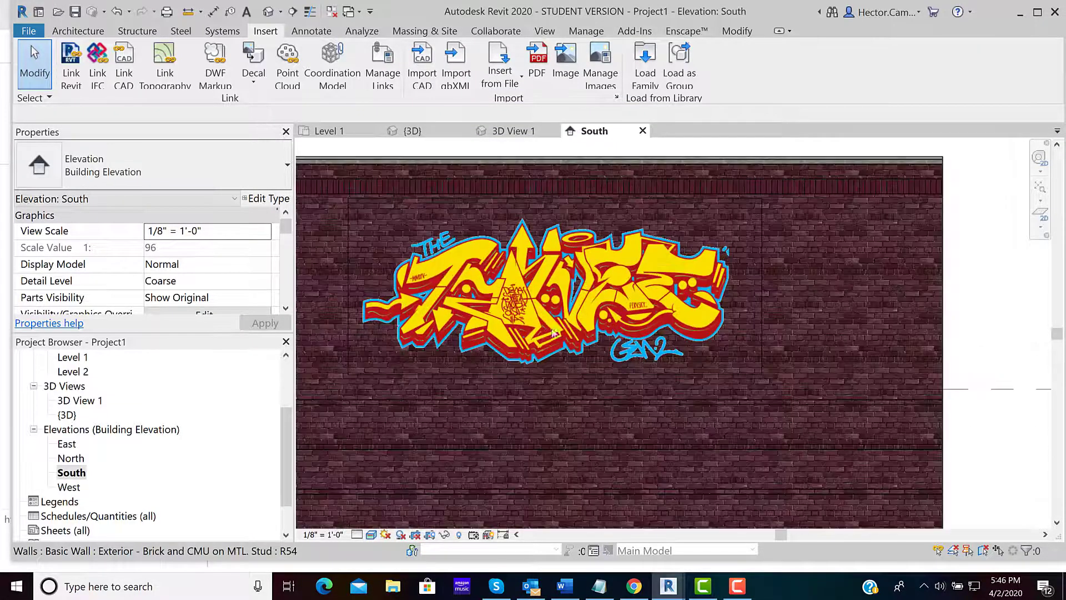
scroll(547, 337, "up", 3)
scroll(595, 380, "down", 1)
scroll(633, 367, "down", 2)
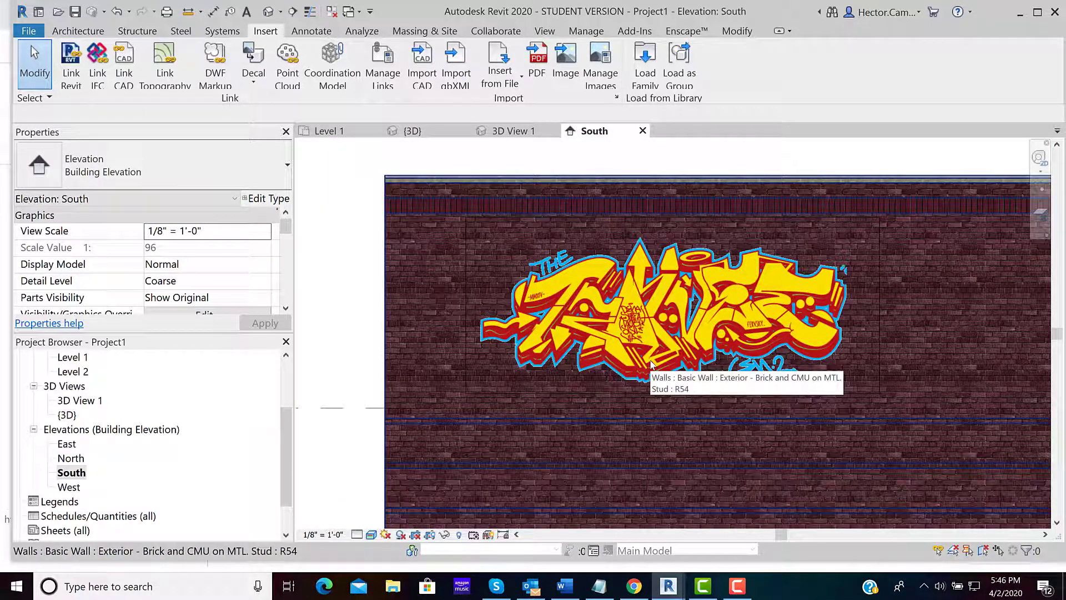
scroll(652, 365, "down", 1)
scroll(677, 357, "down", 1)
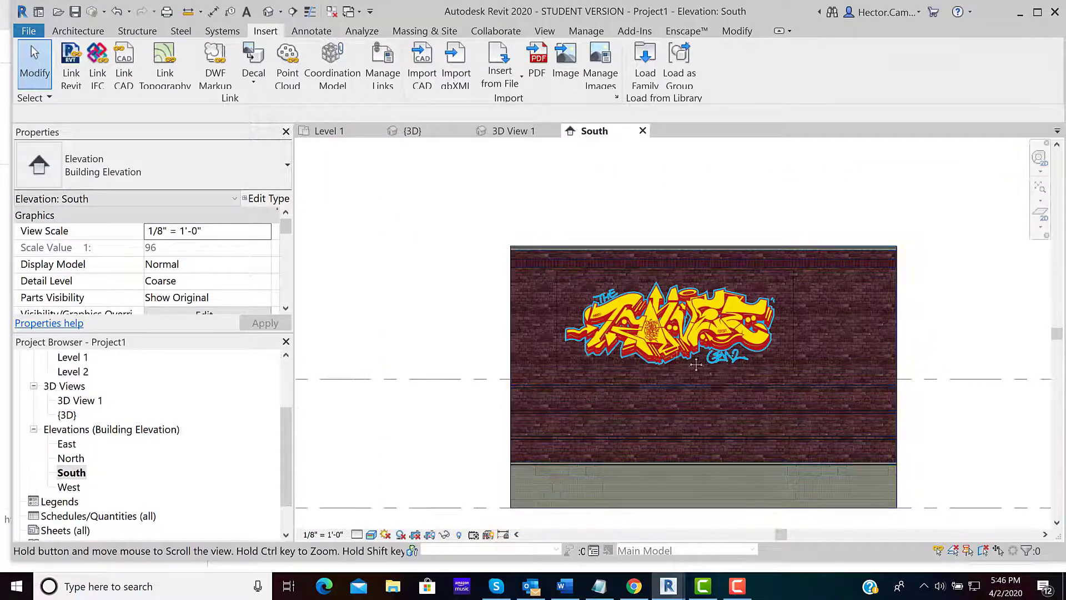
middle_click_drag(677, 357, 890, 262)
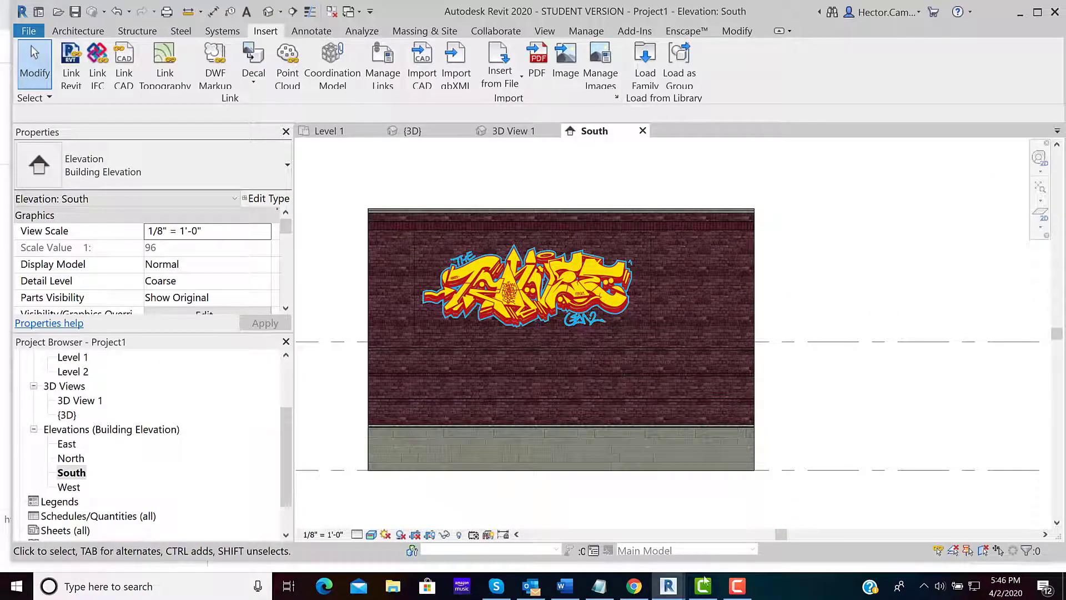
mouse_move(668, 587)
left_click(706, 537)
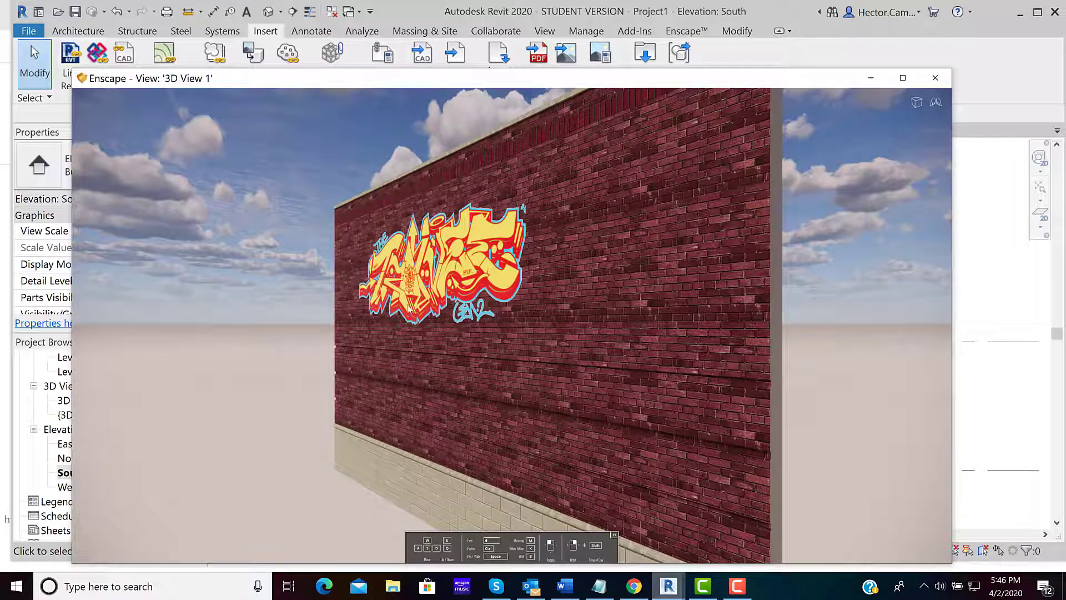
key("d")
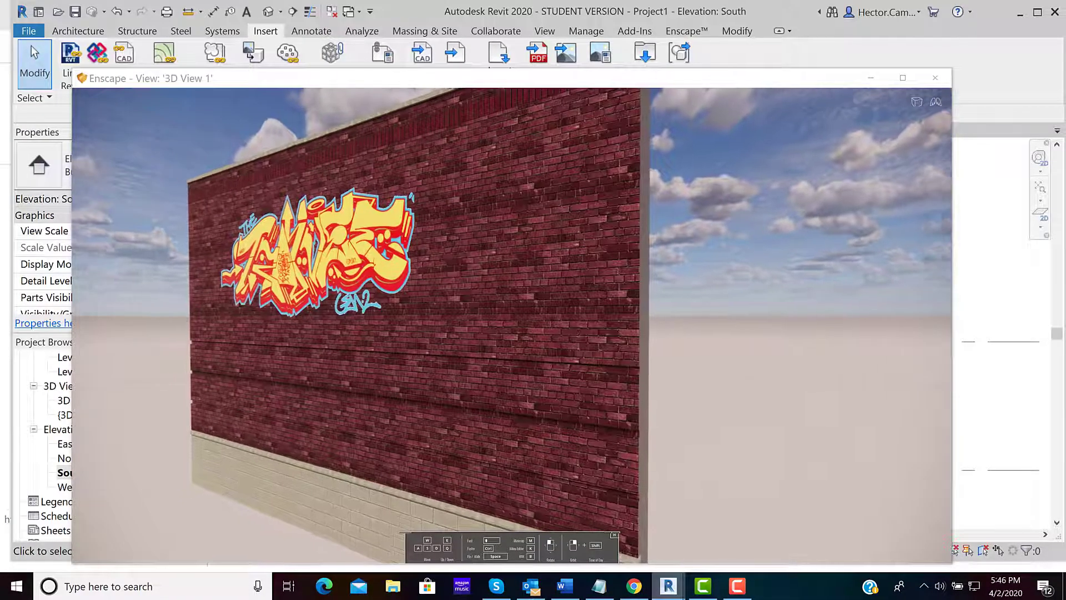
key("a")
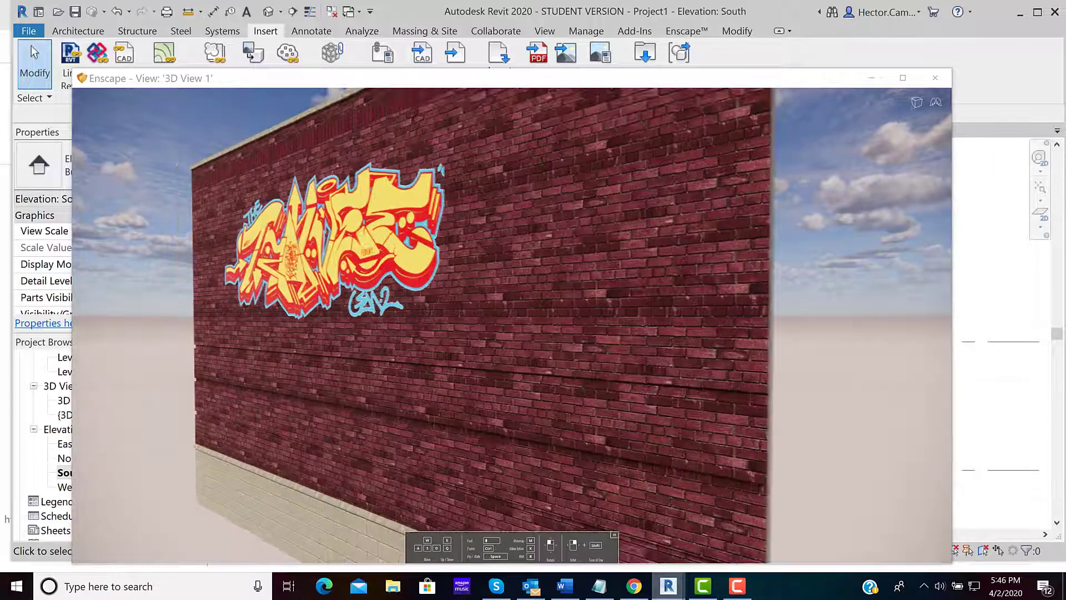
key("a")
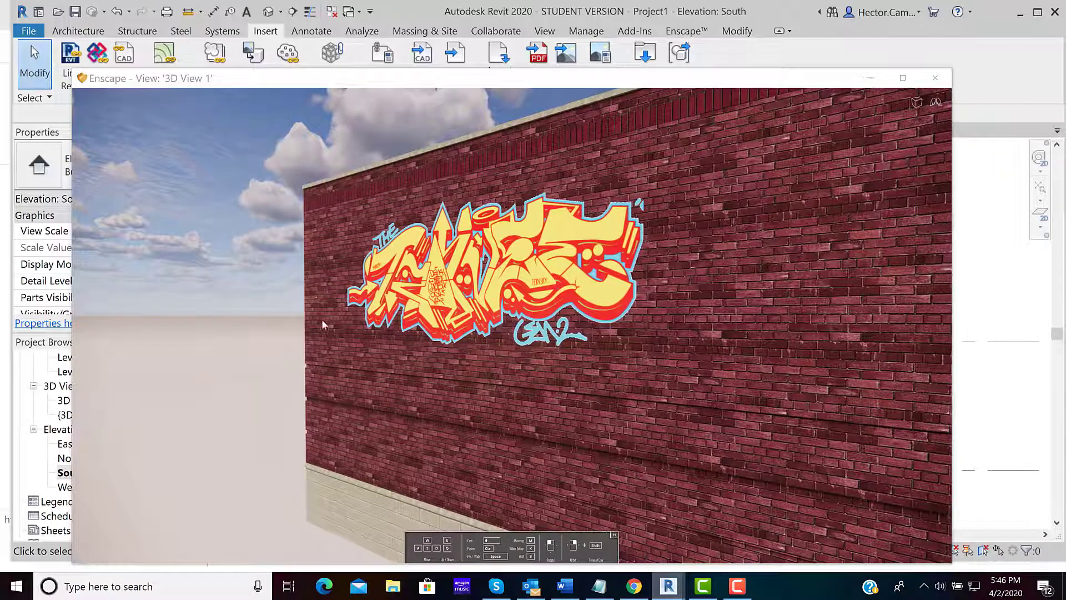
key("d")
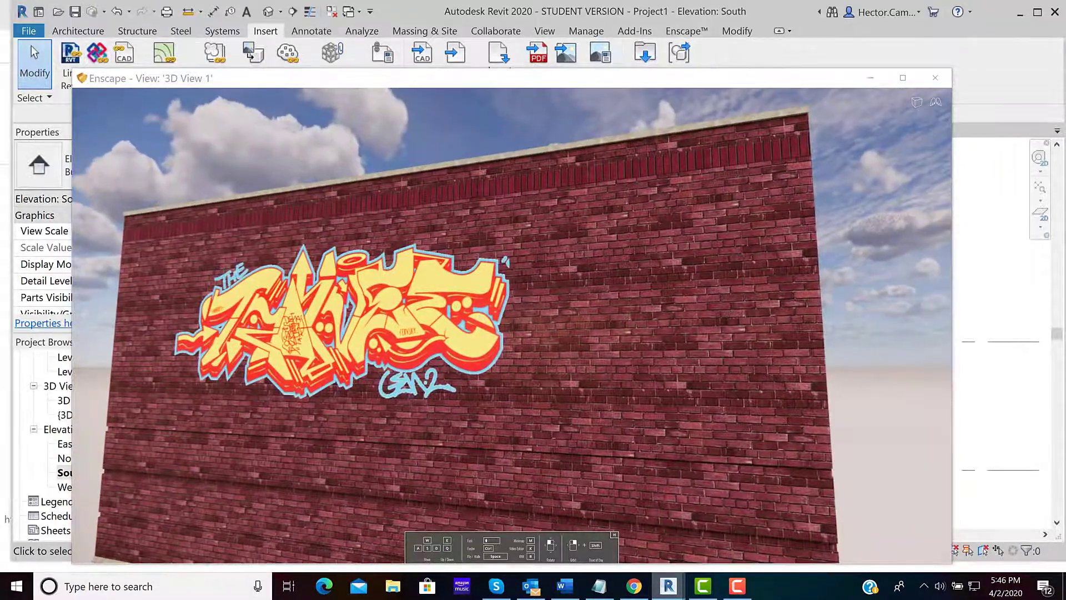
key("a")
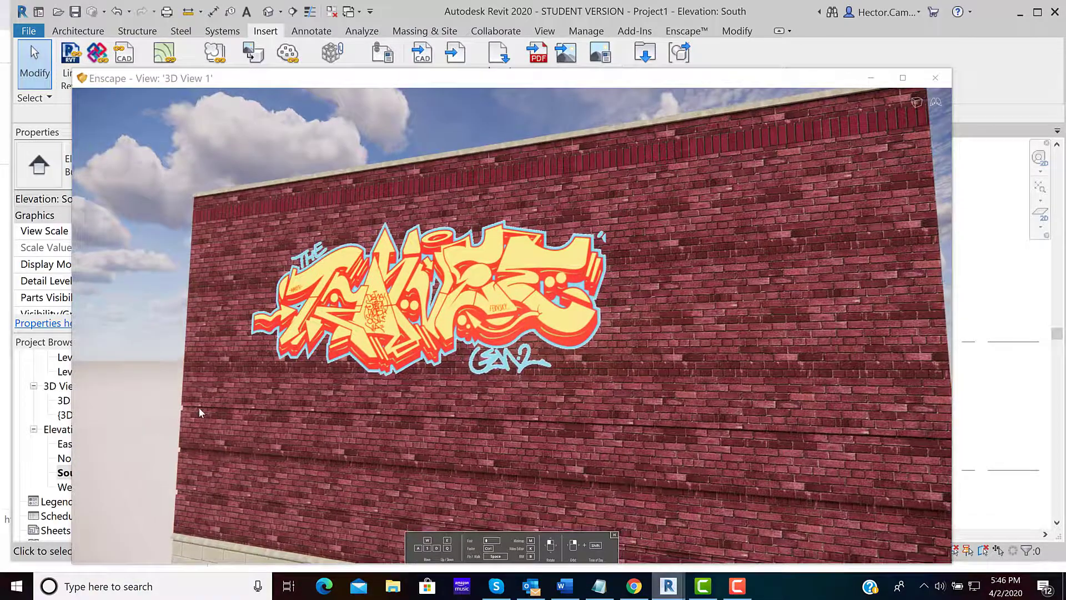
key("d")
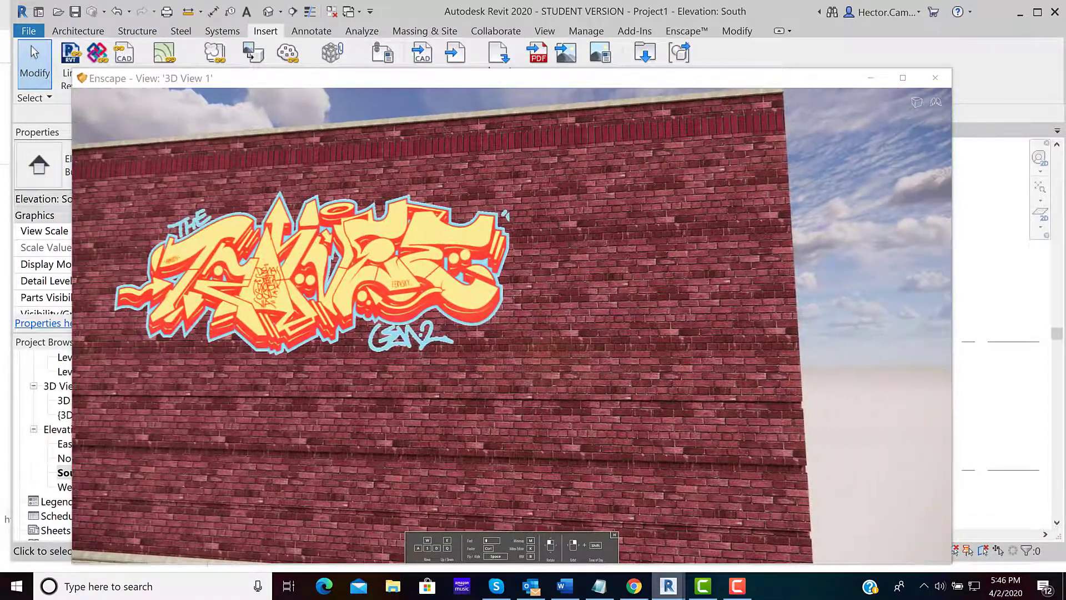
key("a")
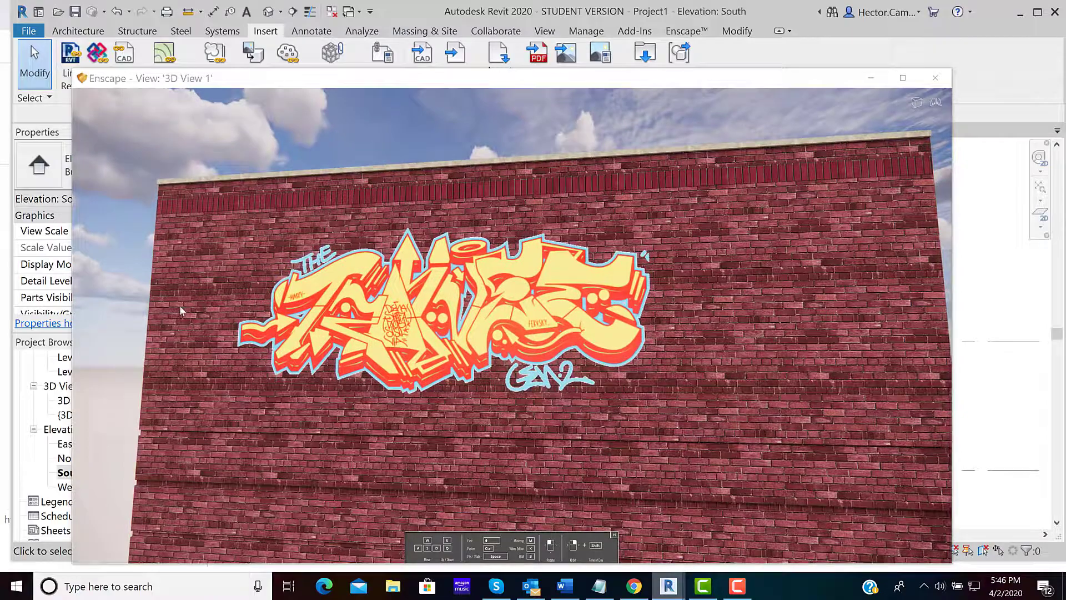
key("d")
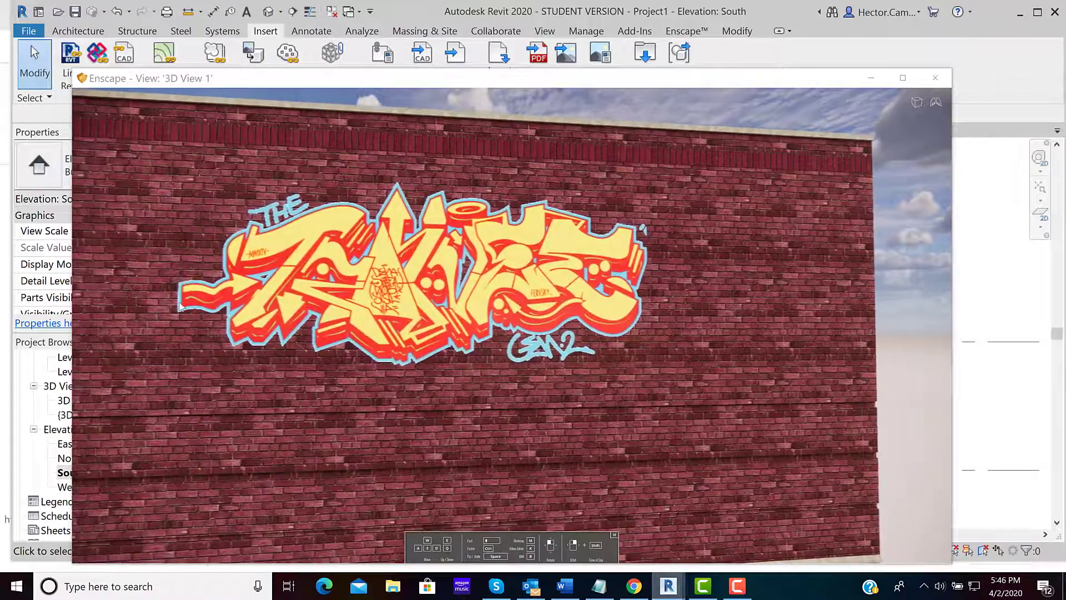
key("a")
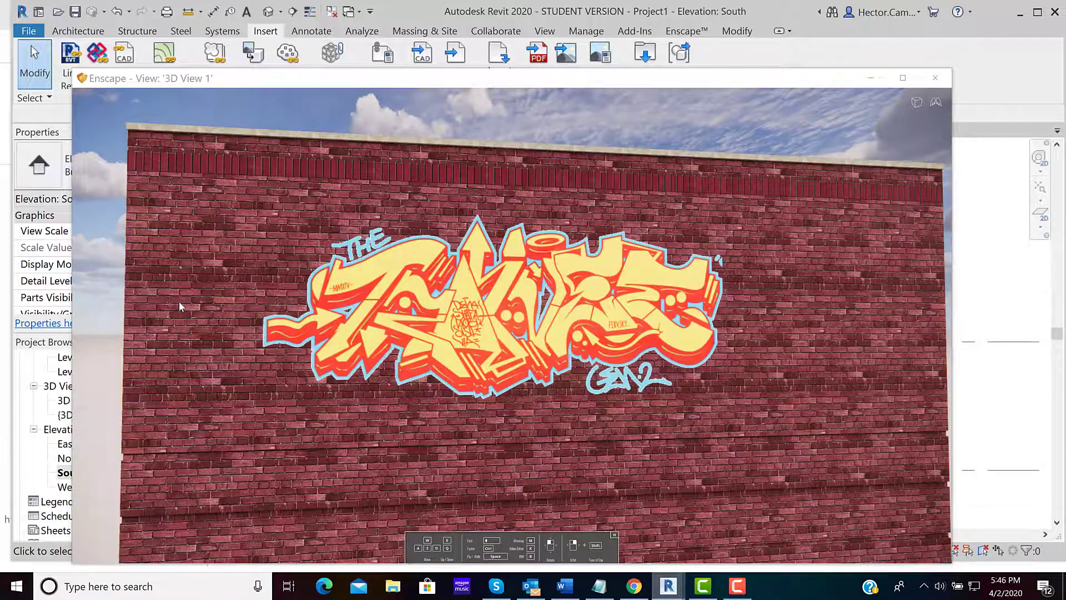
left_click_drag(179, 302, 346, 303)
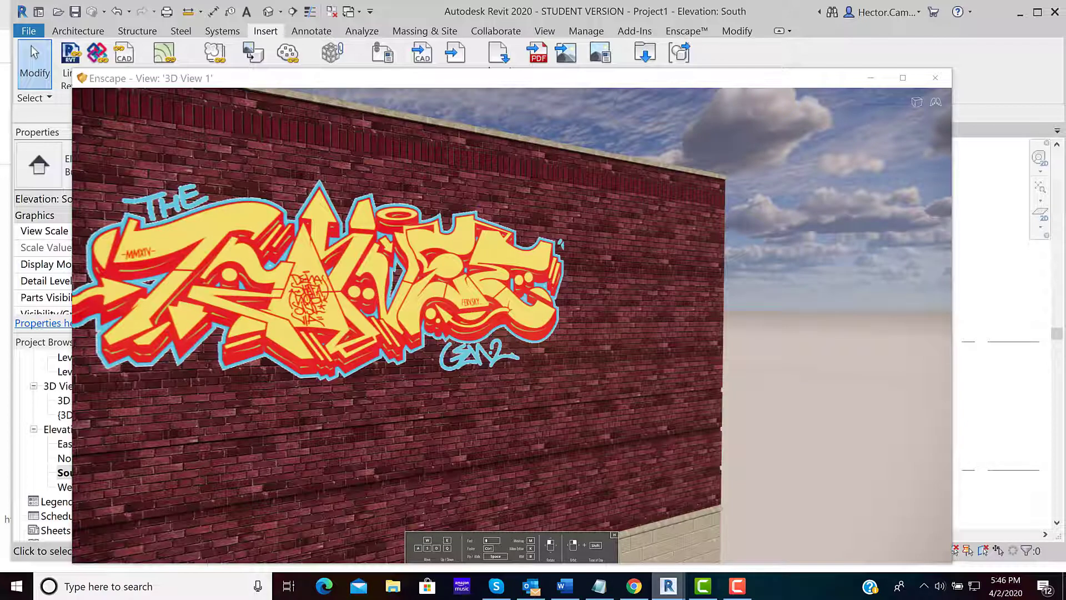
key("w")
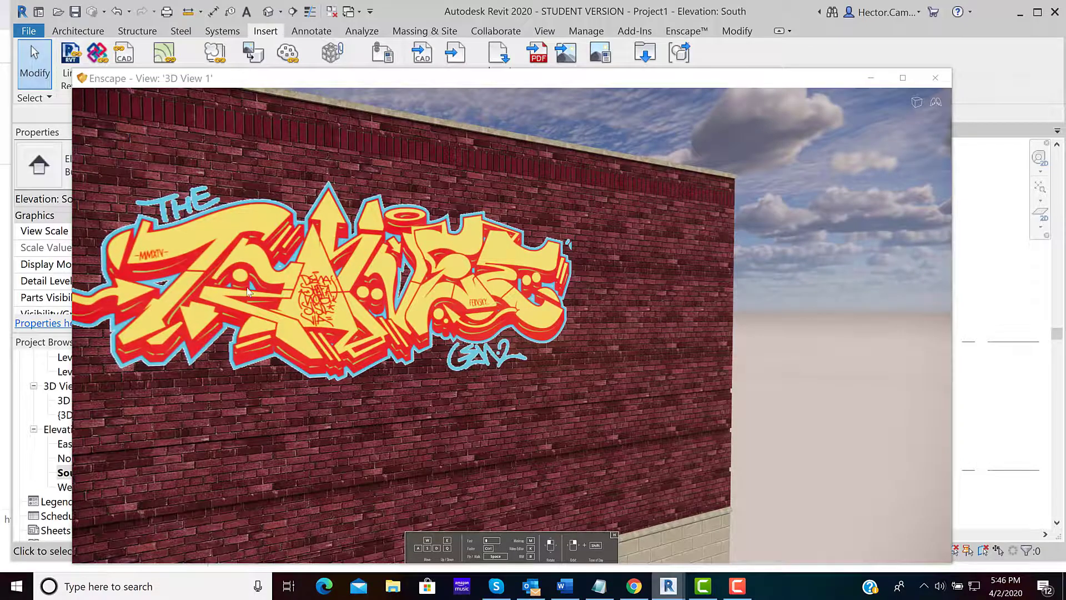